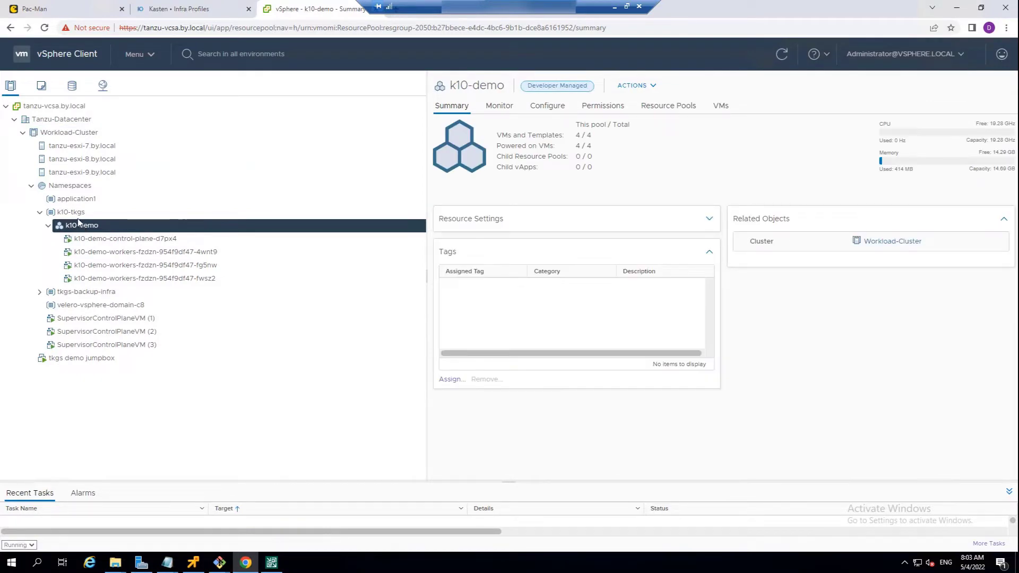
- Show the k10-tkgs namespace summary, then switch to Kasten and start a vSphere infrastructure profile named vsphere
click(77, 215)
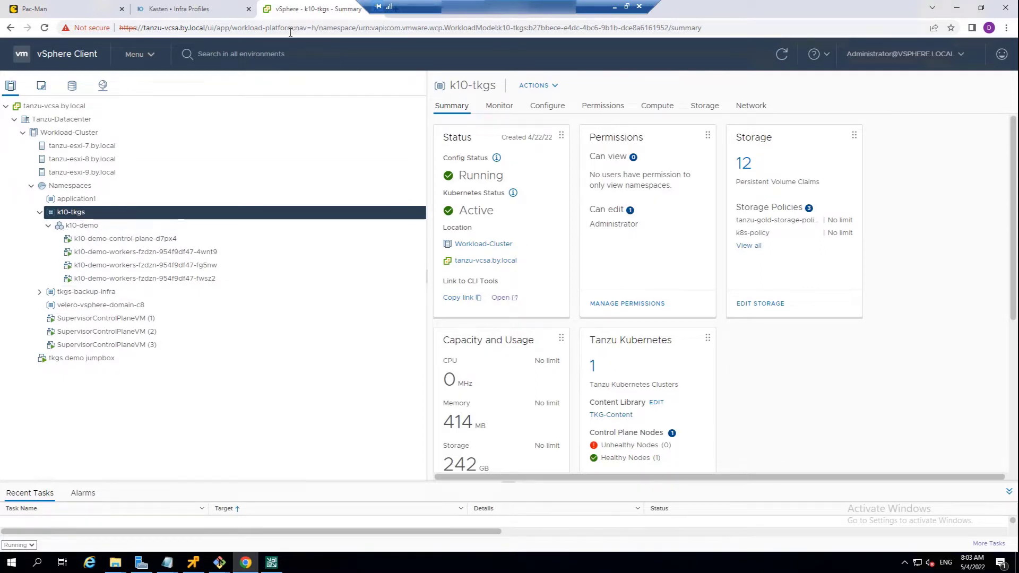
click(203, 12)
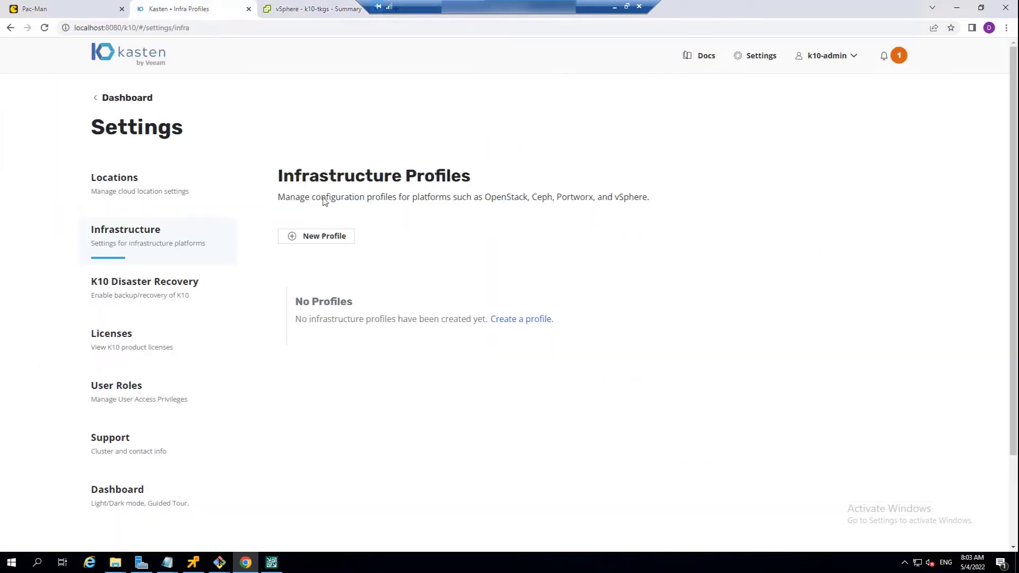
click(322, 242)
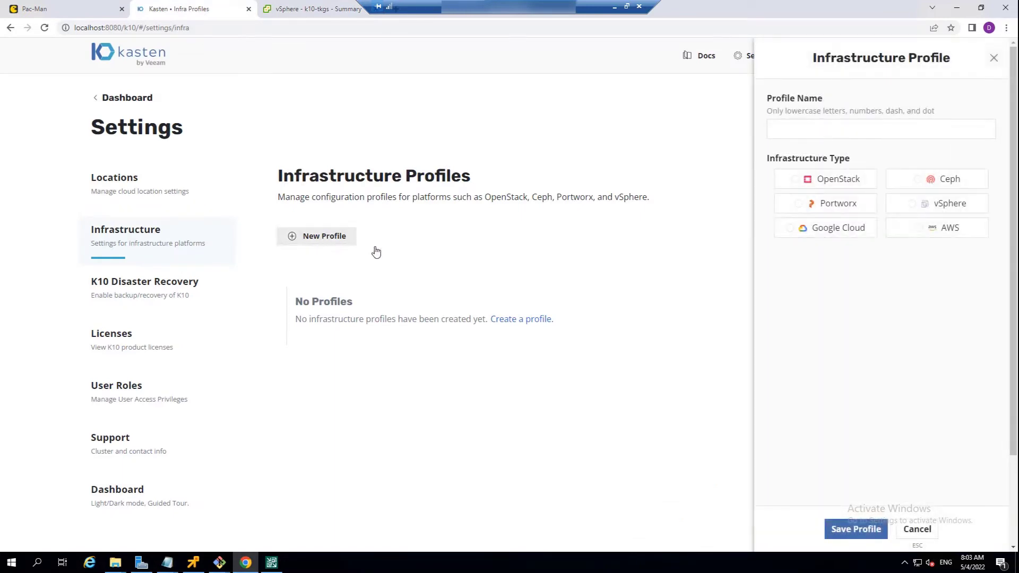
click(915, 205)
click(821, 129)
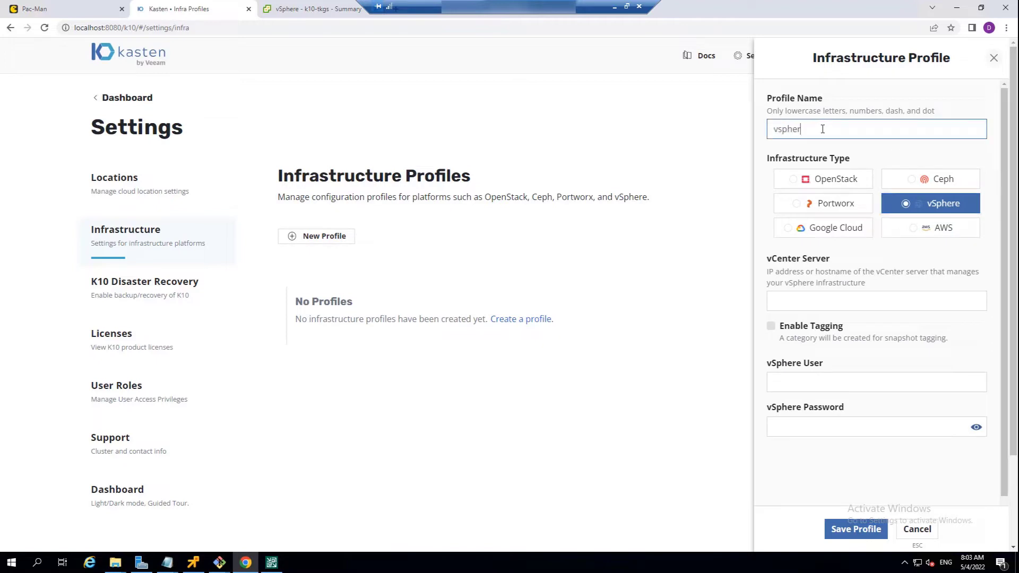
- Set the profile's vCenter server to tanzu-vcsa.by.local, enter the vSphere administrator user and password, and save the profile
click(817, 298)
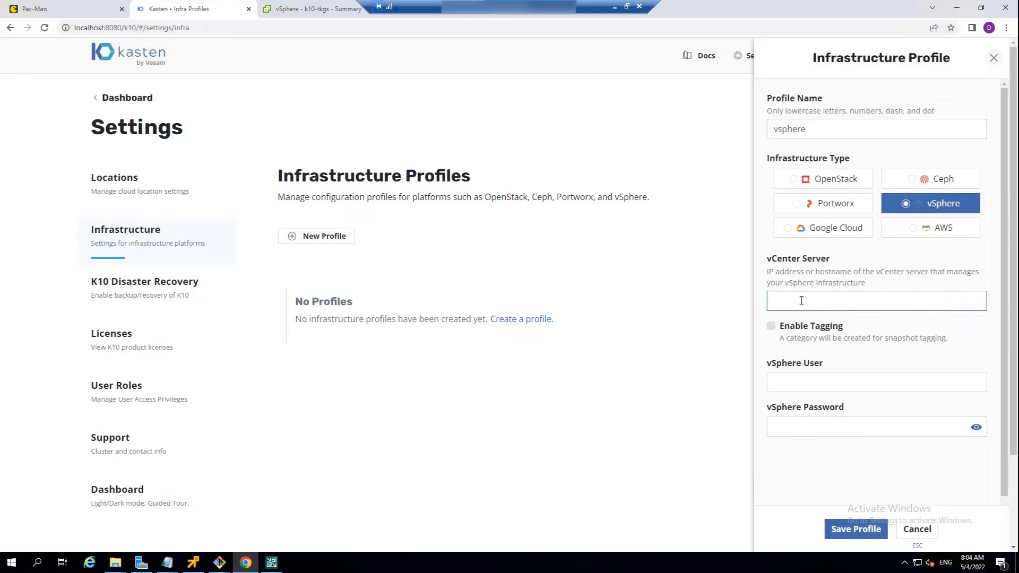
text(tanzu-vcsa.by.local)
click(796, 382)
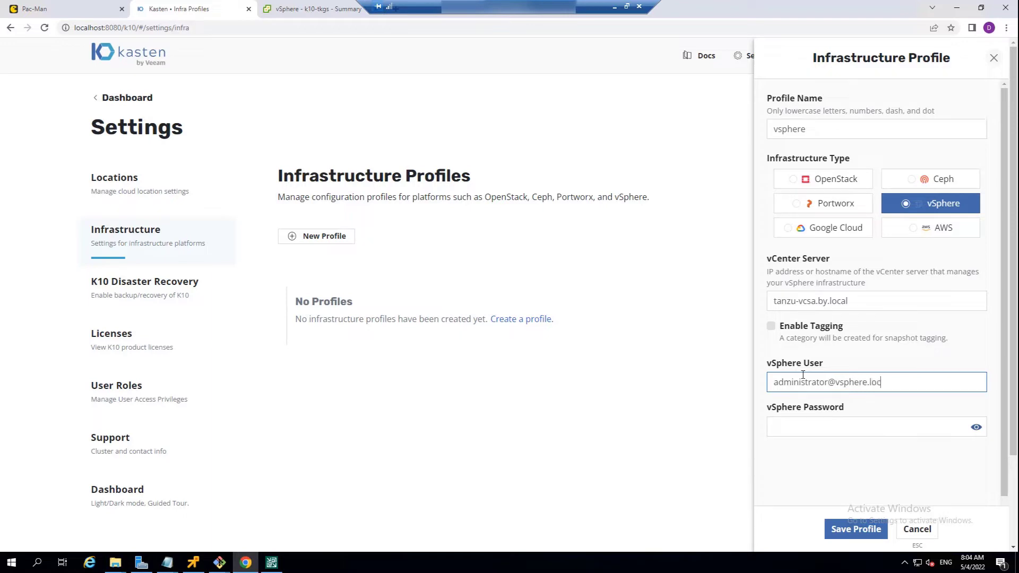
key(Tab)
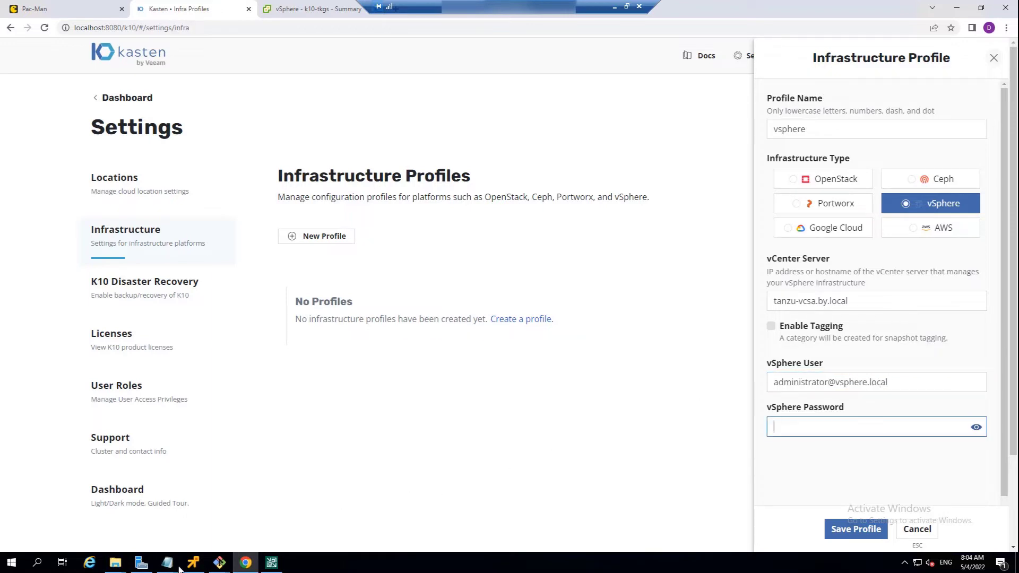
key(ctrl+v)
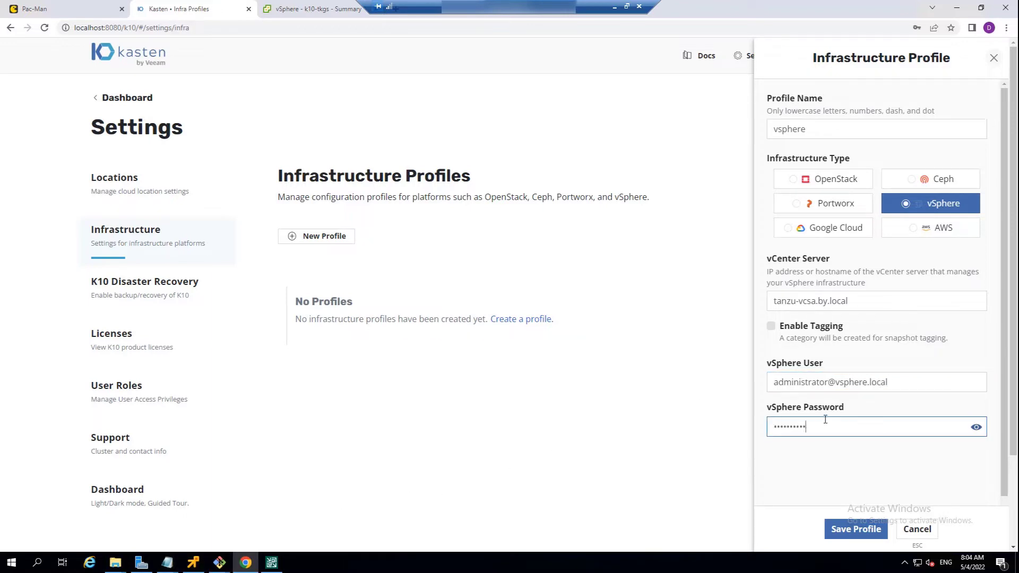
click(842, 530)
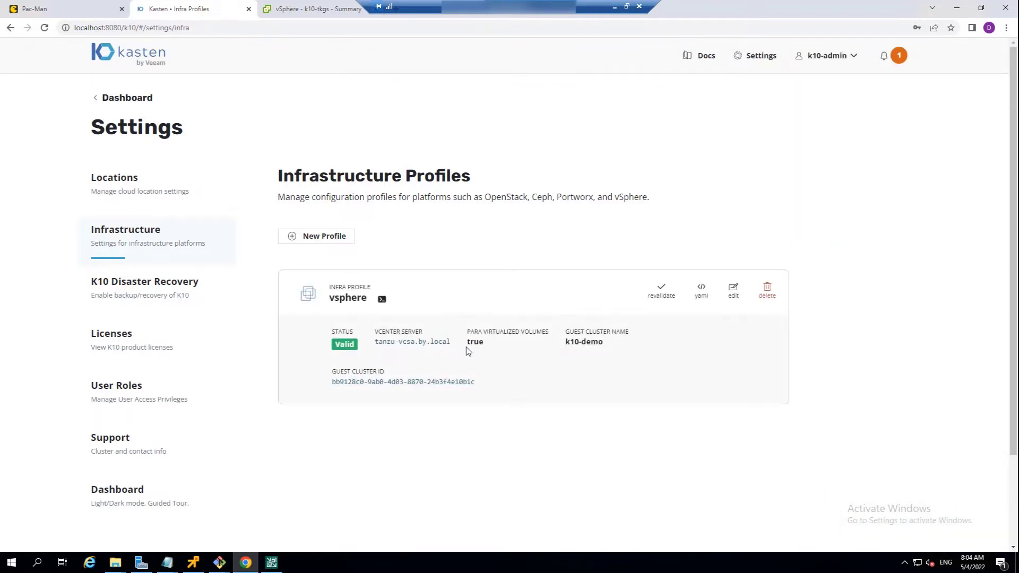
- Check the saved profile's para virtualized volumes setting and look through the applications discovered in the cluster
double_click(498, 345)
click(494, 352)
click(127, 99)
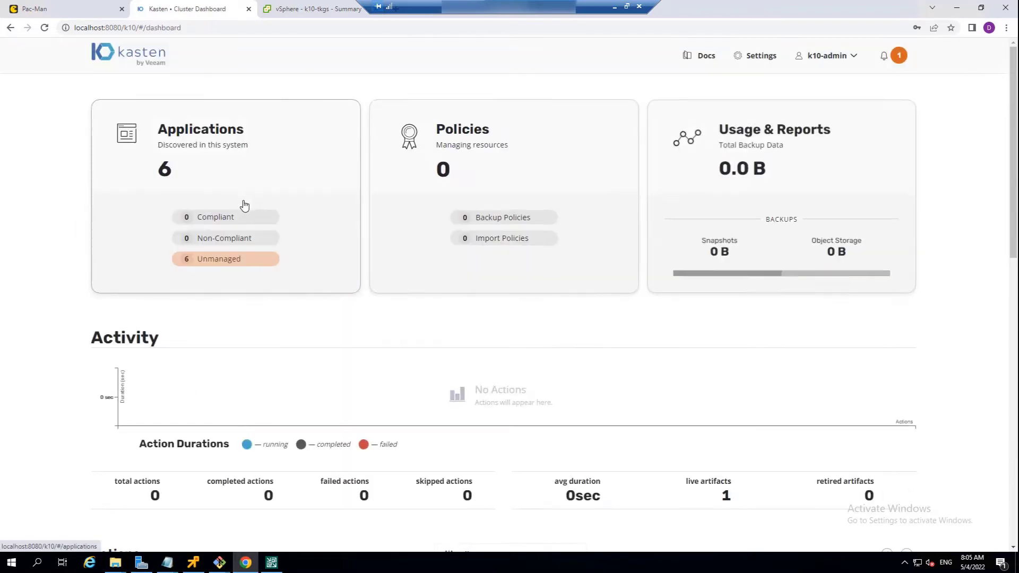
click(269, 170)
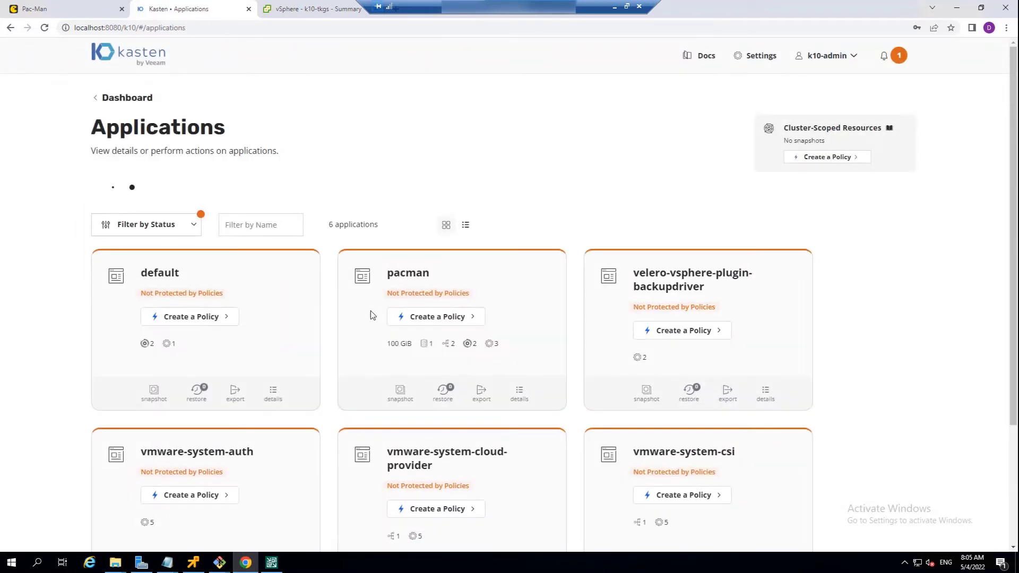
scroll(537, 315, down, 2)
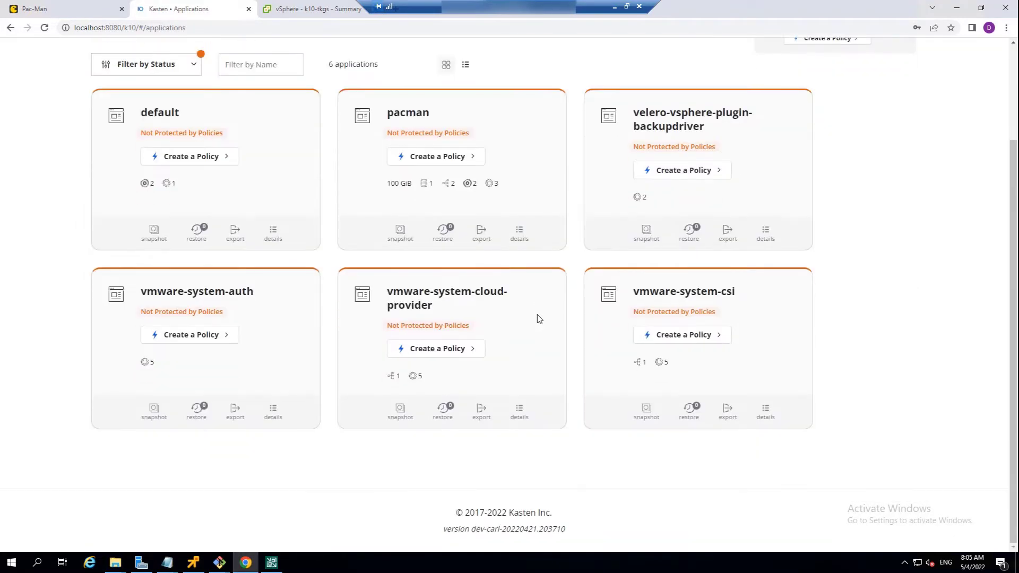
scroll(537, 315, up, 1)
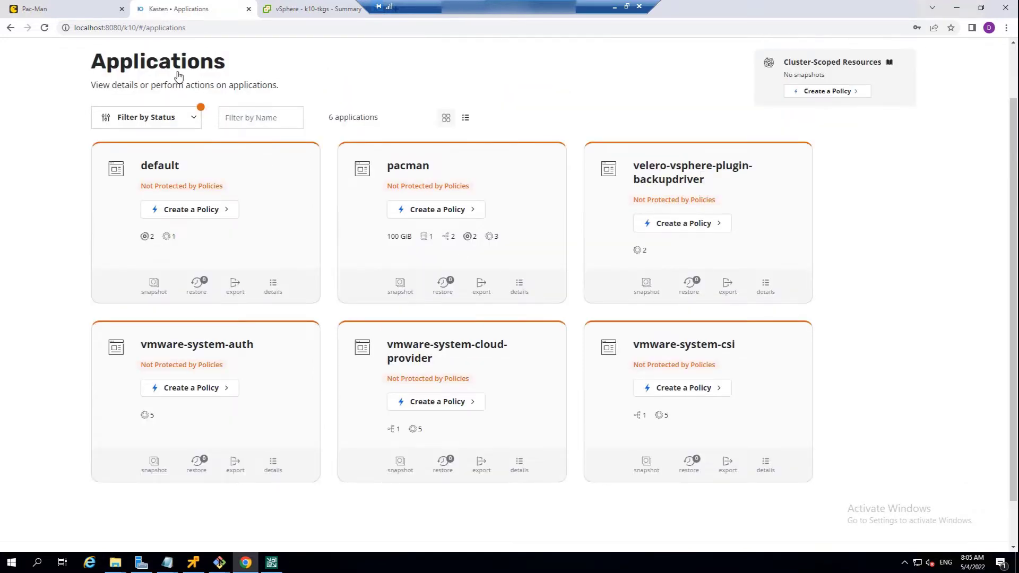
- Switch to the Pac-Man app, play a game until it is over and save the score under the name FullBackup
click(85, 15)
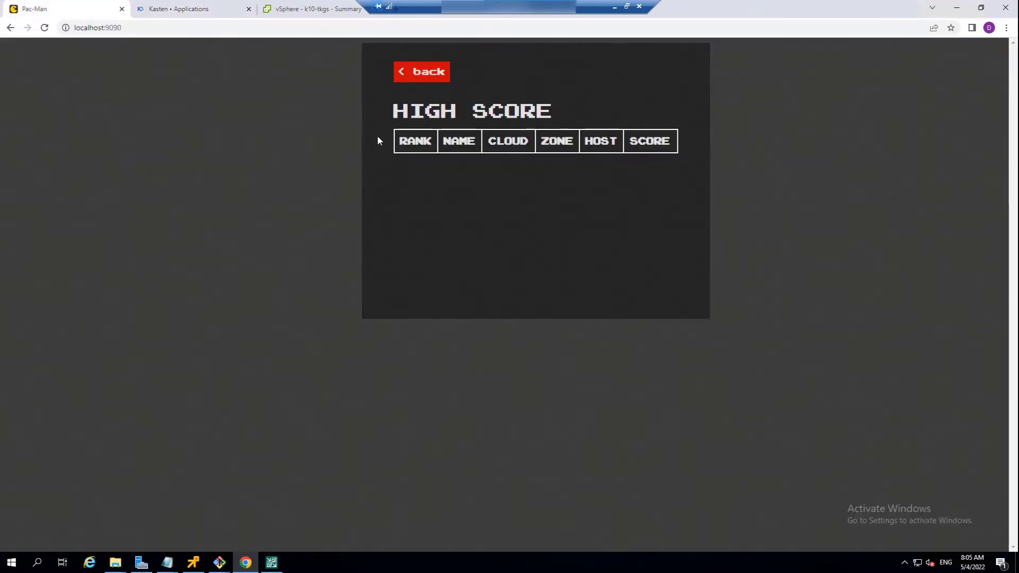
click(437, 73)
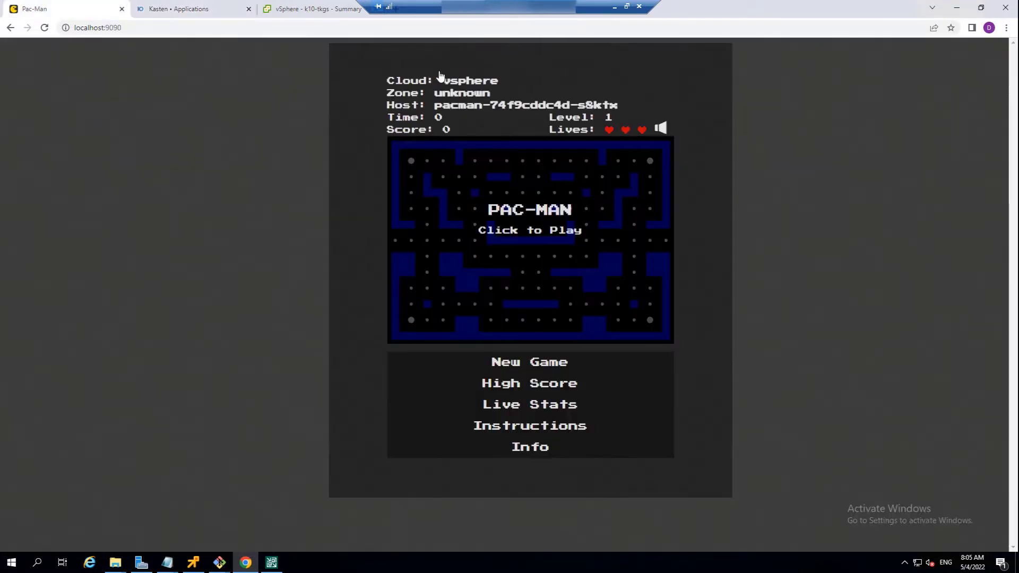
click(534, 264)
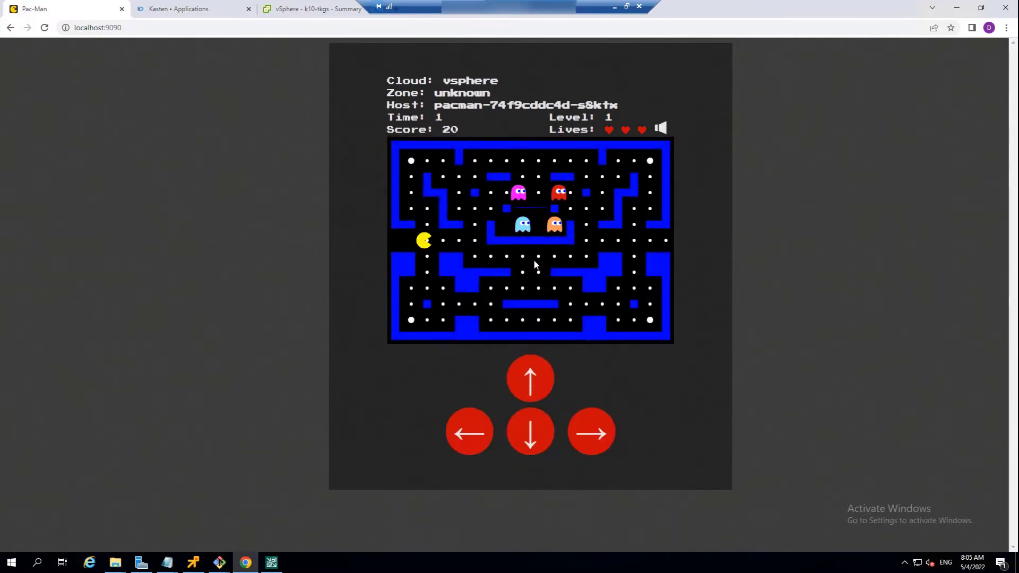
key(Up)
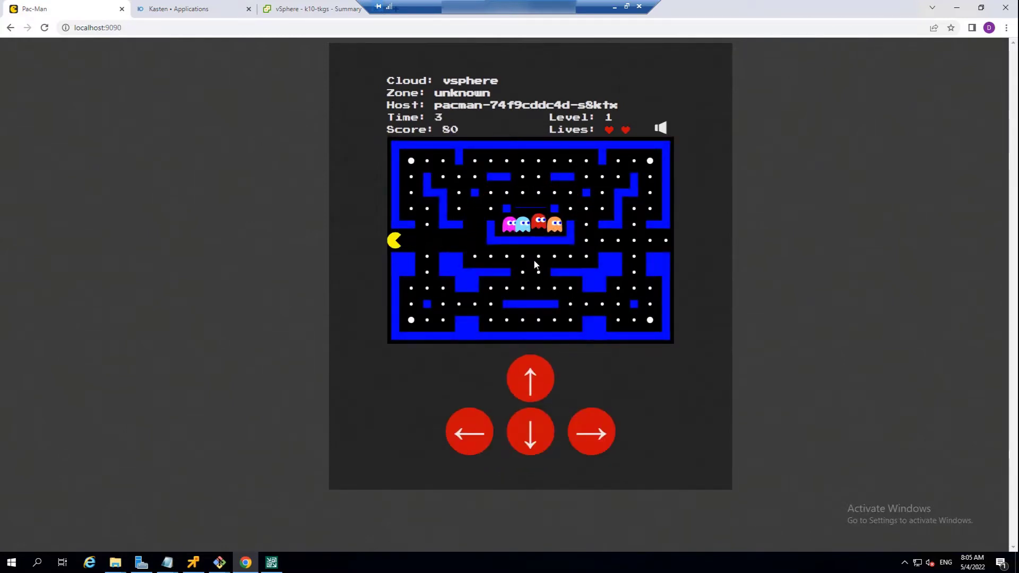
key(Up)
key(Right)
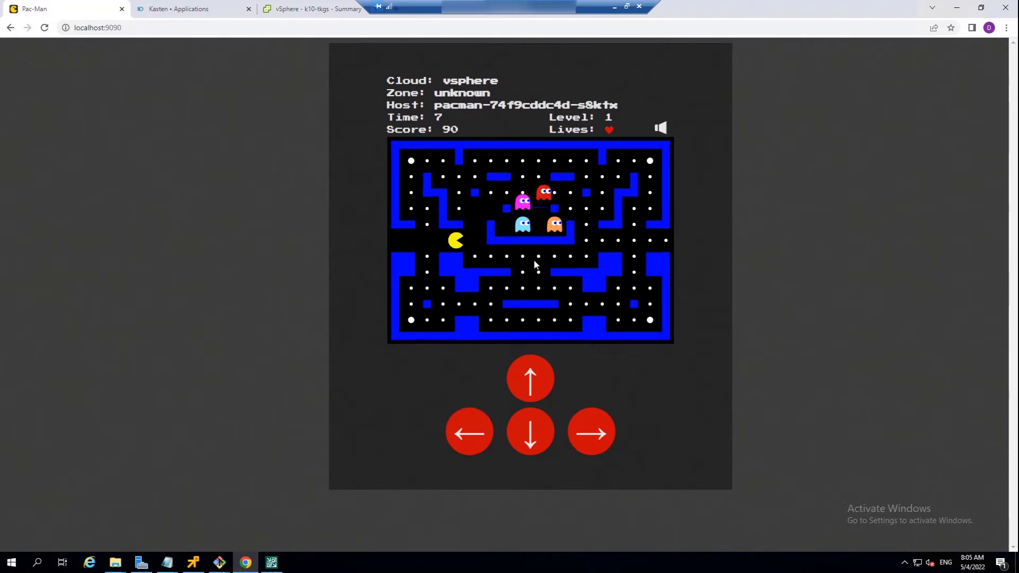
key(Up)
key(Right)
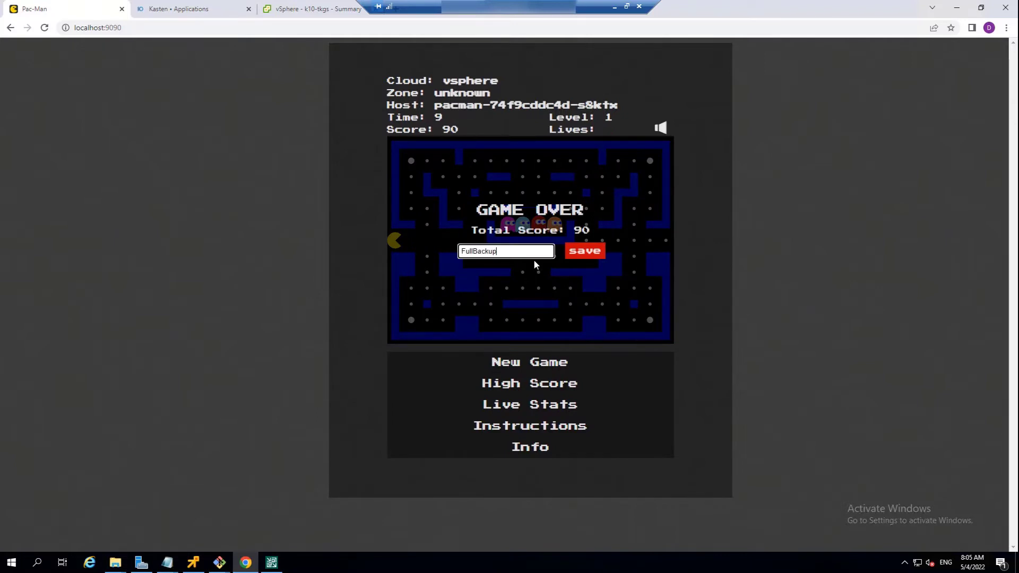
click(584, 251)
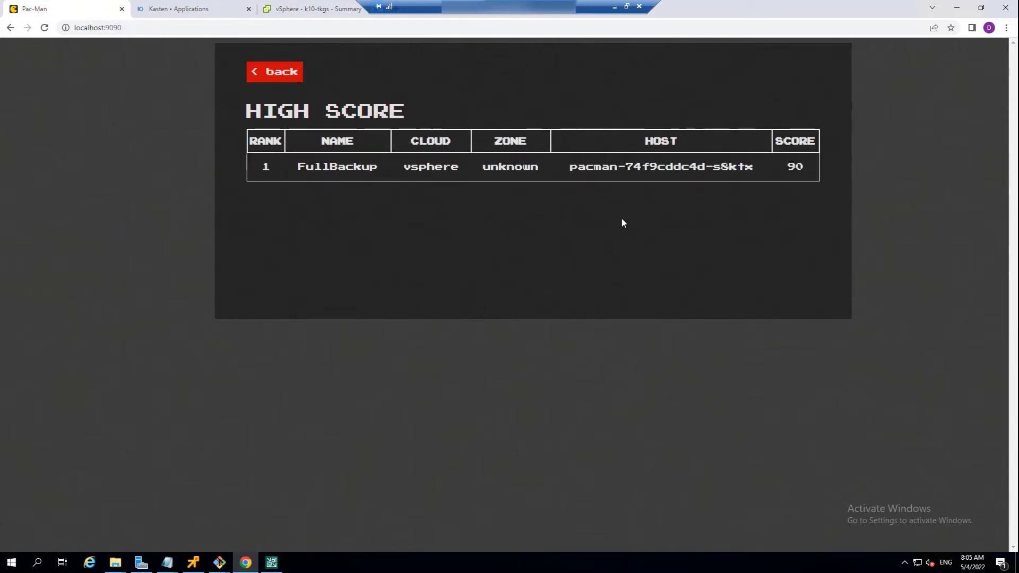
- Switch back to Kasten and start a new snapshot policy named pacman-vsphere with the On Demand backup frequency
click(192, 11)
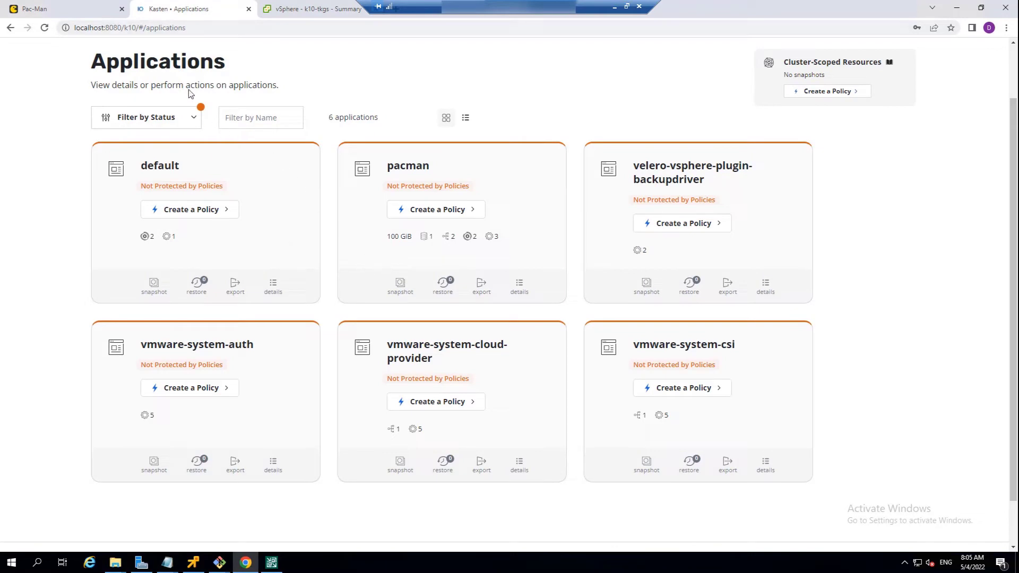
scroll(156, 85, up, 2)
click(127, 99)
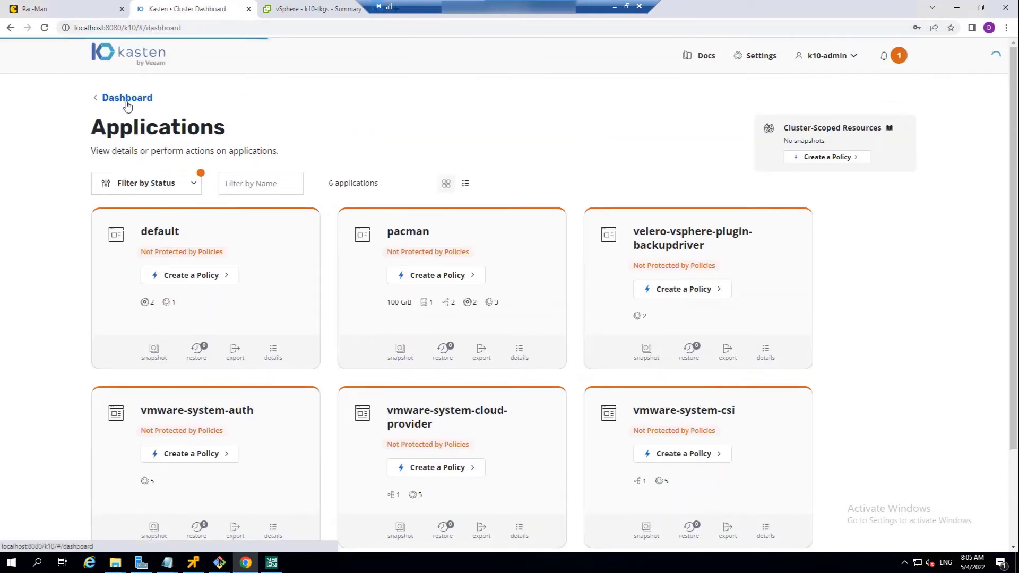
click(443, 189)
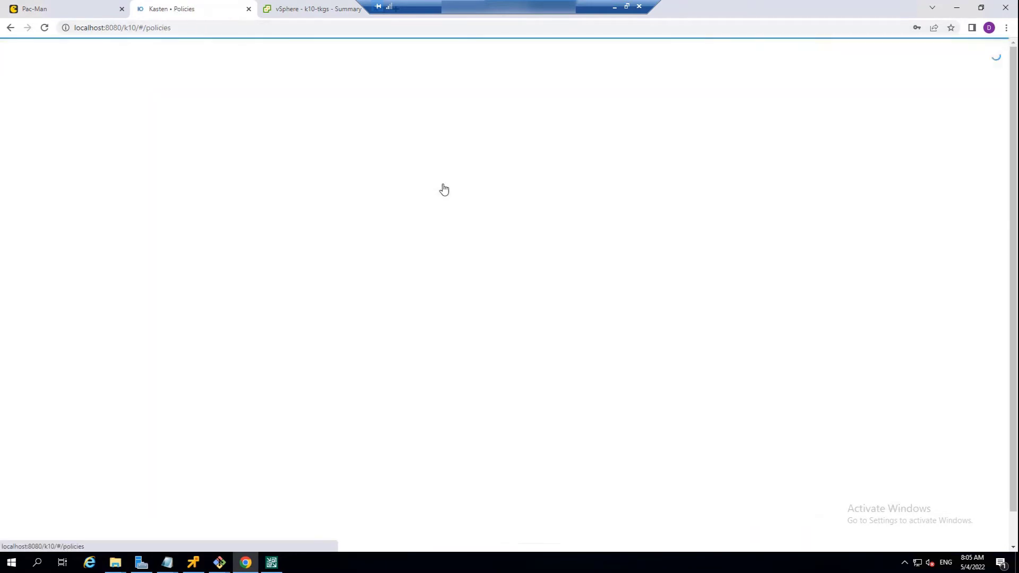
click(152, 218)
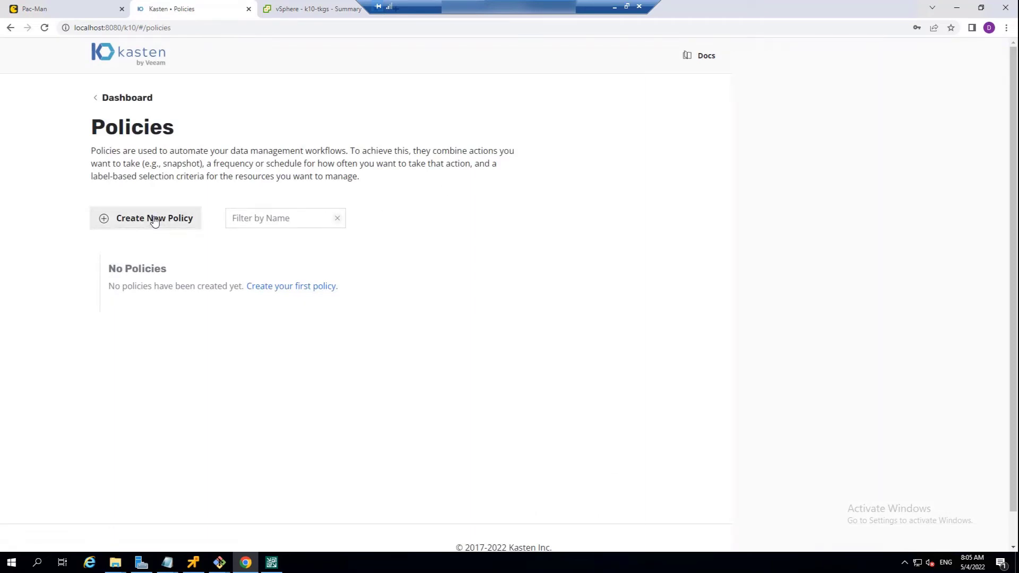
click(628, 135)
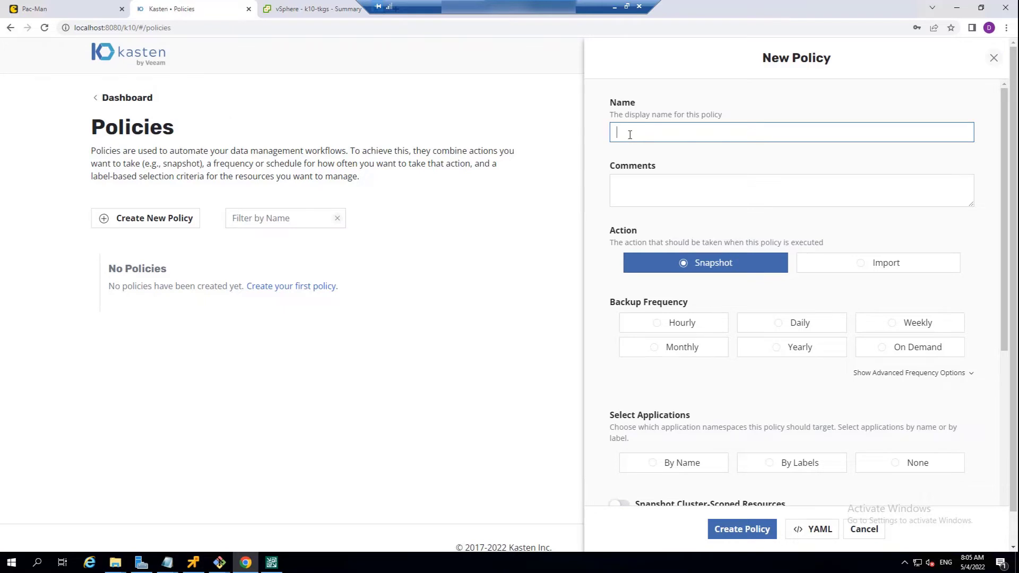
text(pacman-vsphere)
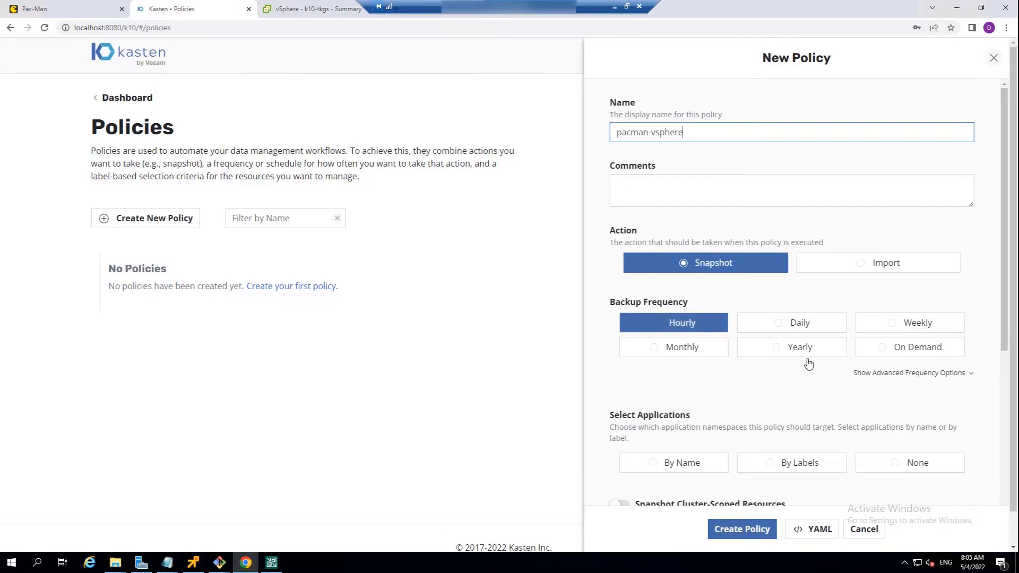
click(877, 353)
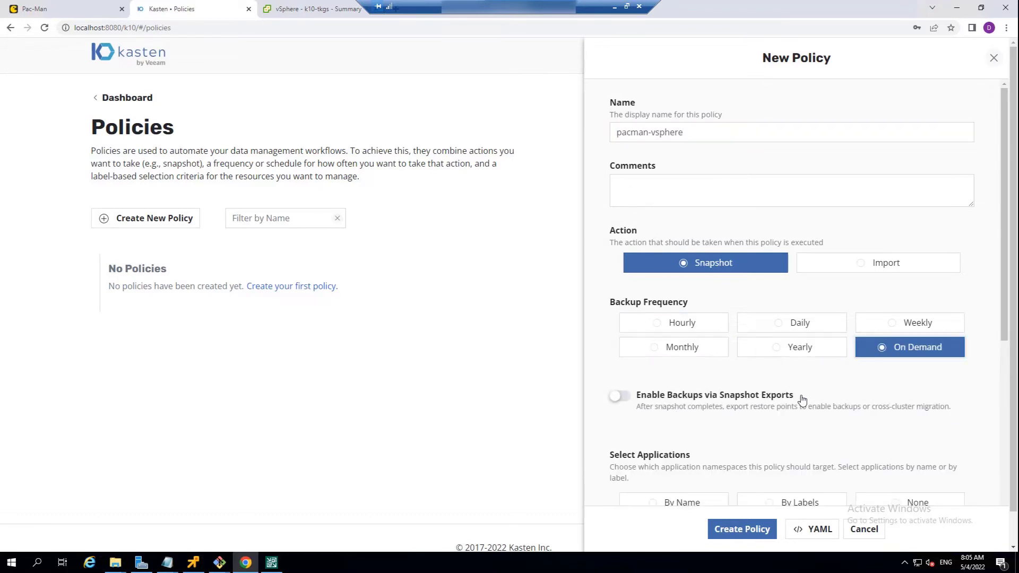
- Enable backups via snapshot exports for the policy and export snapshot data in block mode using the vspheredemo location profile
scroll(802, 396, down, 2)
click(619, 290)
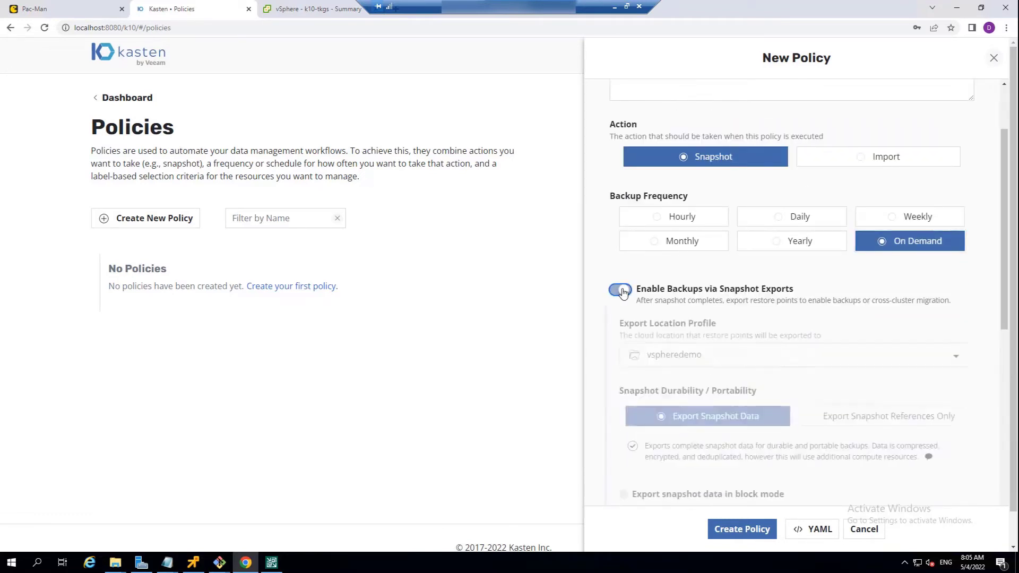
scroll(737, 368, down, 1)
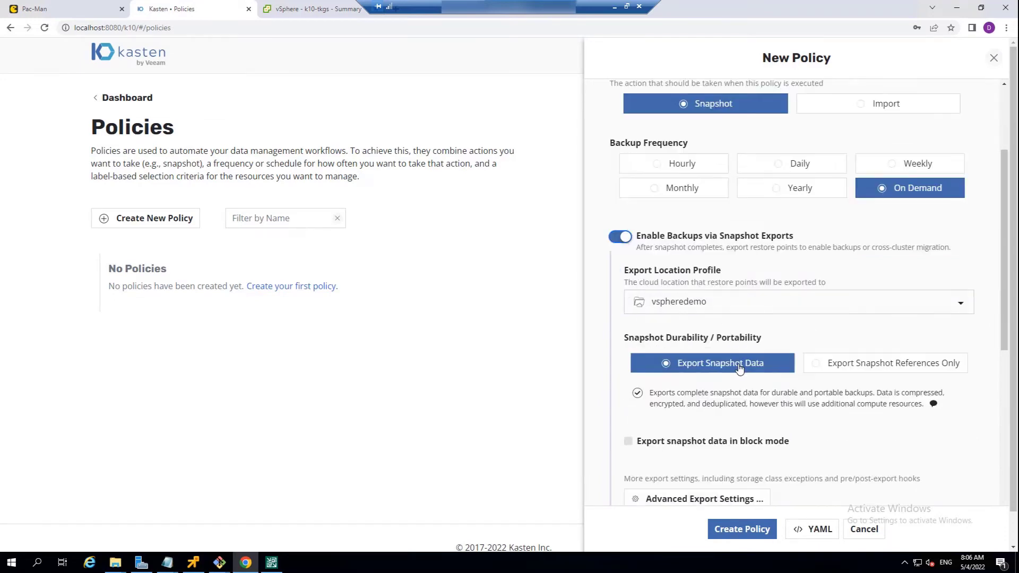
scroll(740, 368, down, 1)
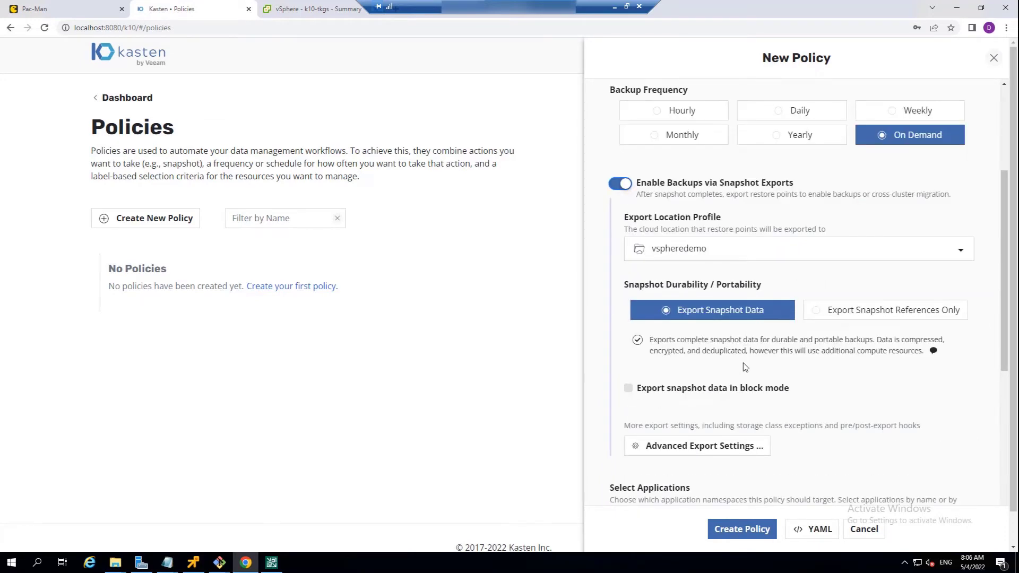
scroll(742, 362, down, 2)
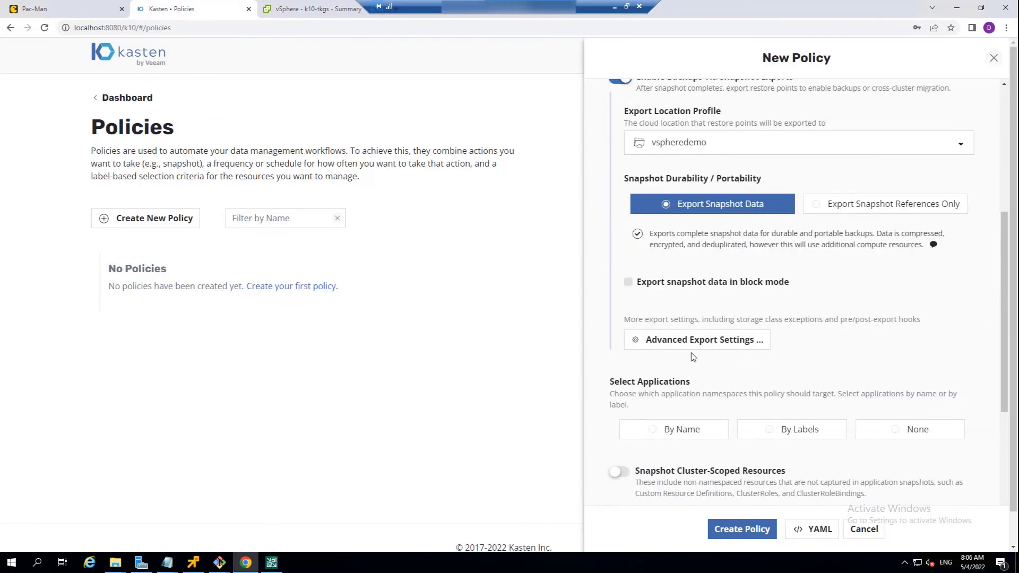
click(627, 281)
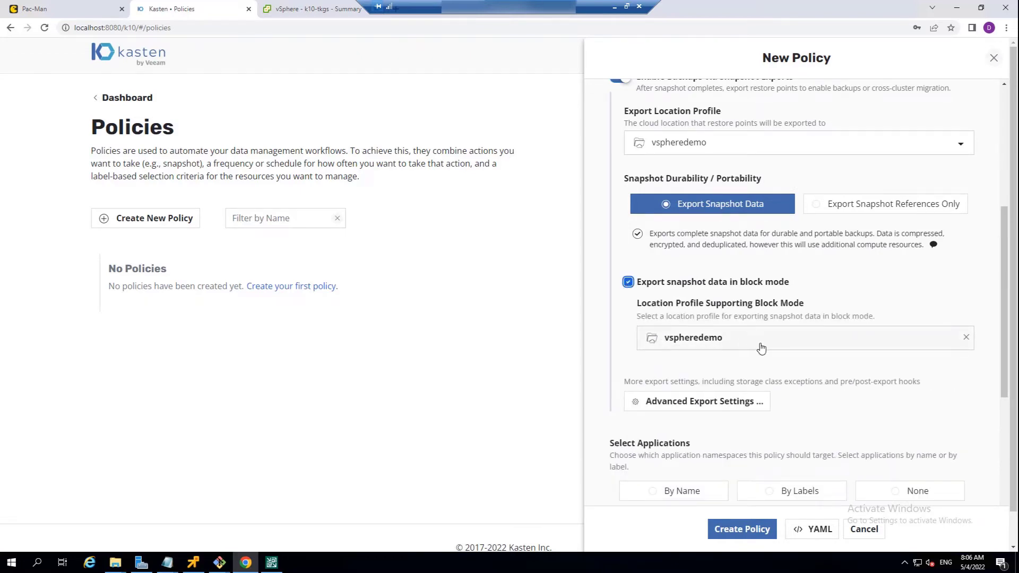
- Select the policy's target applications by name and add the pacman application
scroll(762, 347, down, 2)
scroll(762, 347, down, 1)
click(693, 330)
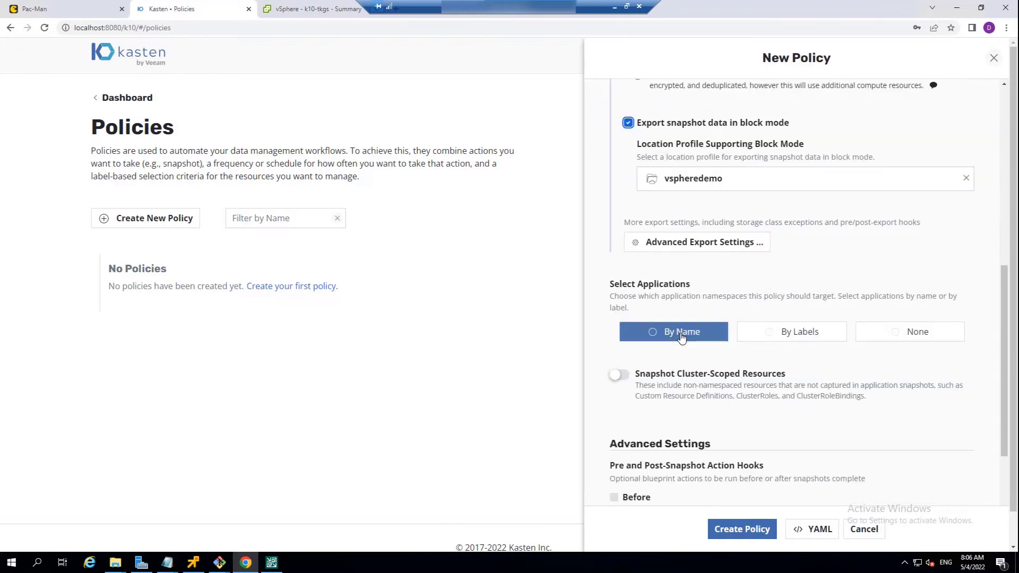
click(696, 380)
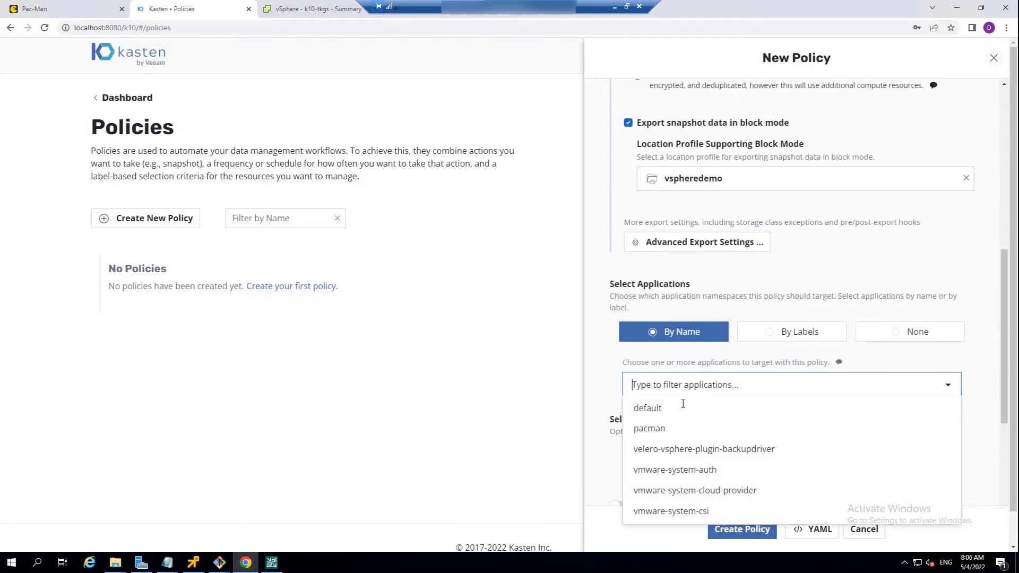
click(647, 431)
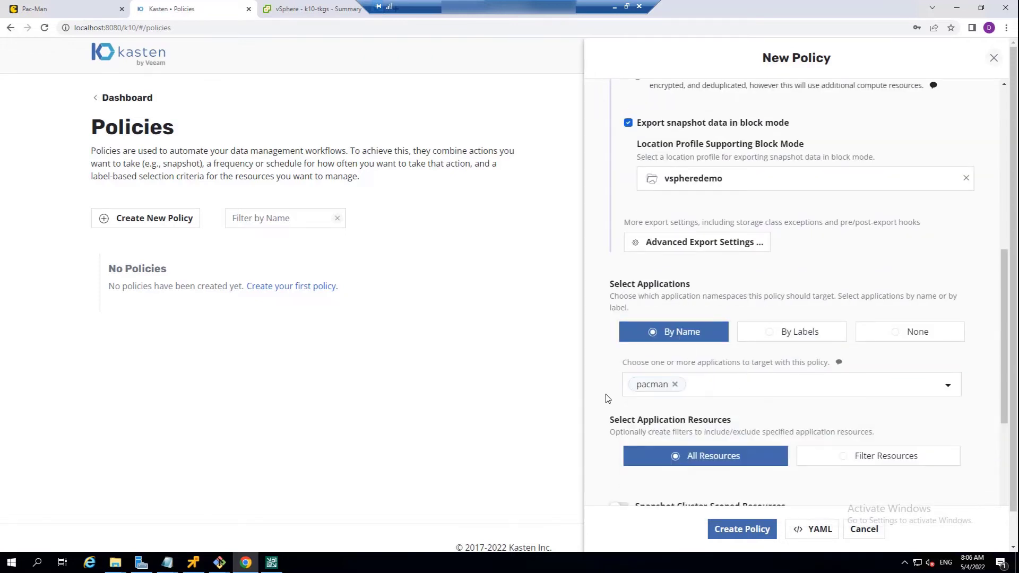
- Create the policy, keeping all application resources included and the advanced settings at their defaults
scroll(609, 398, down, 7)
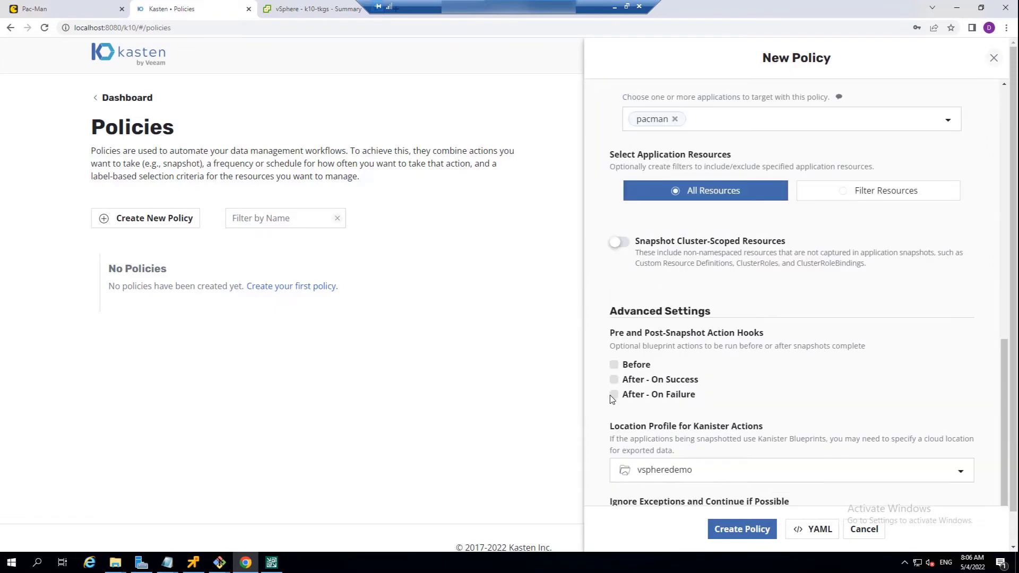
scroll(611, 401, down, 2)
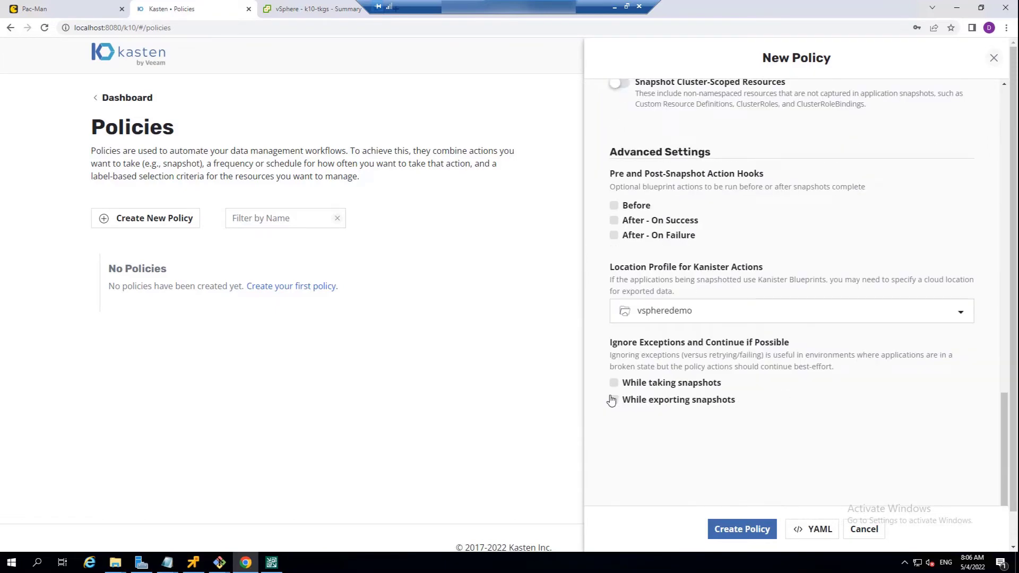
click(735, 527)
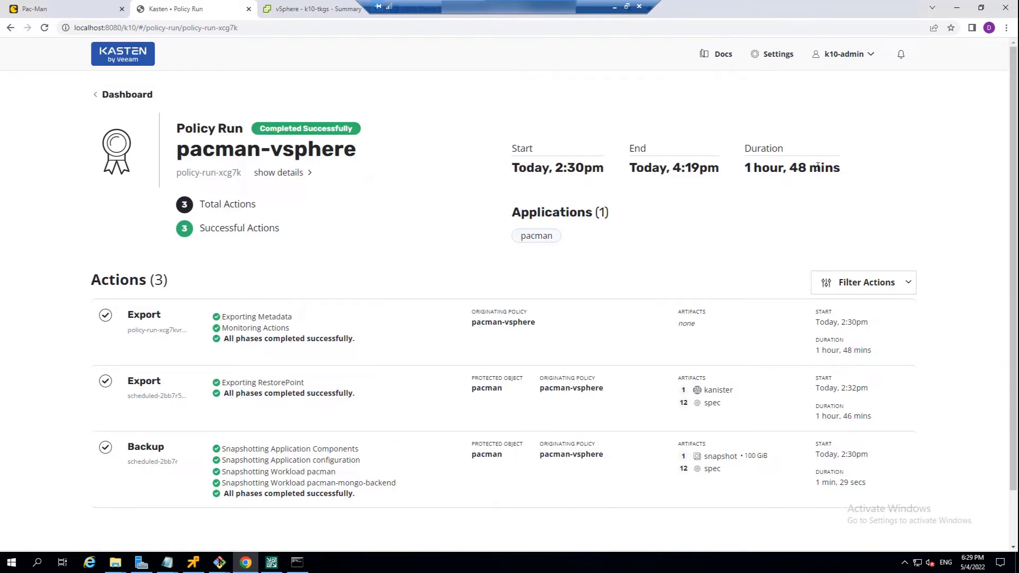
- Check the duration of the completed pacman-vsphere policy run and review the activity and actions on the dashboard
drag(745, 168, 841, 168)
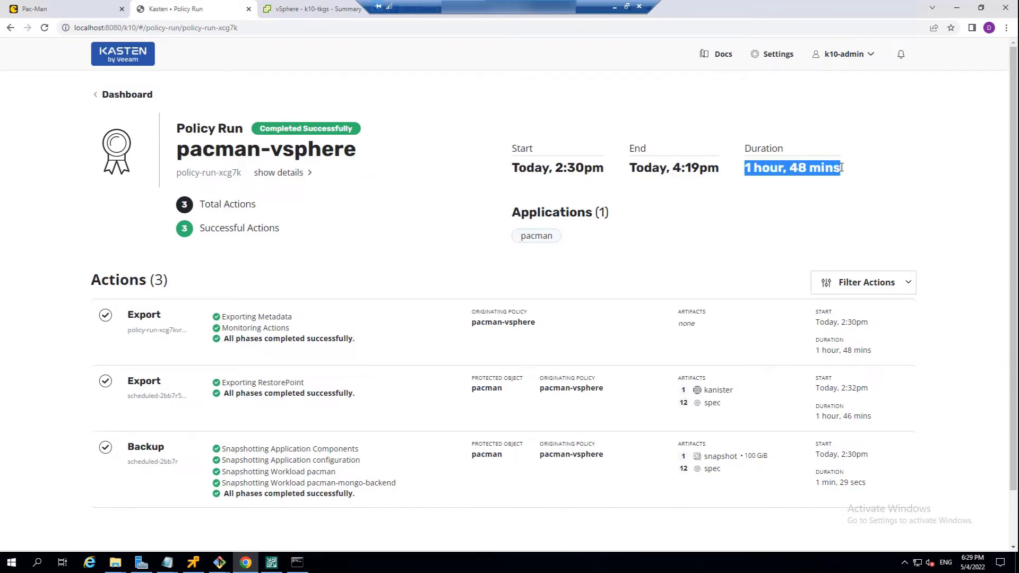
click(115, 95)
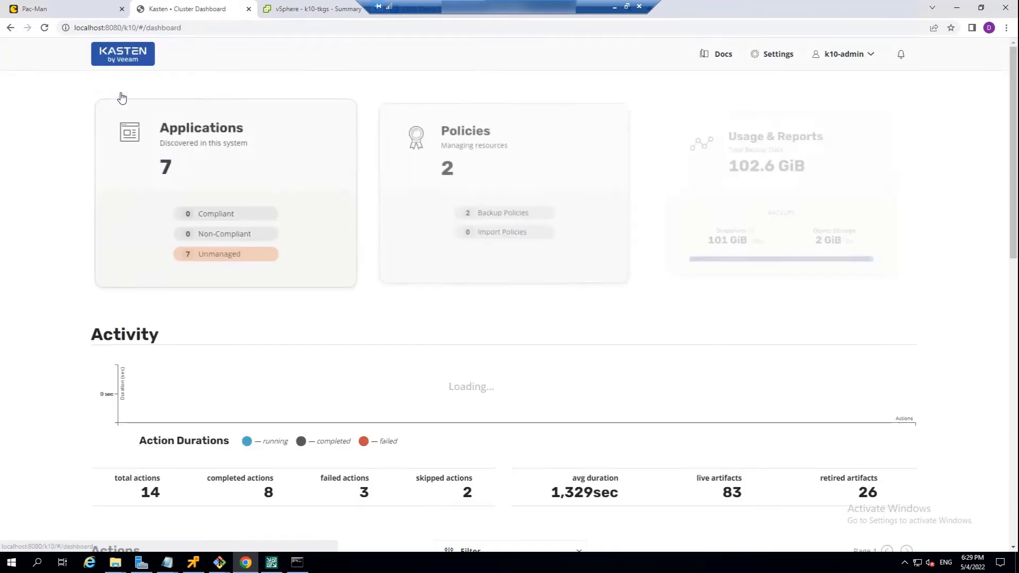
scroll(419, 335, down, 1)
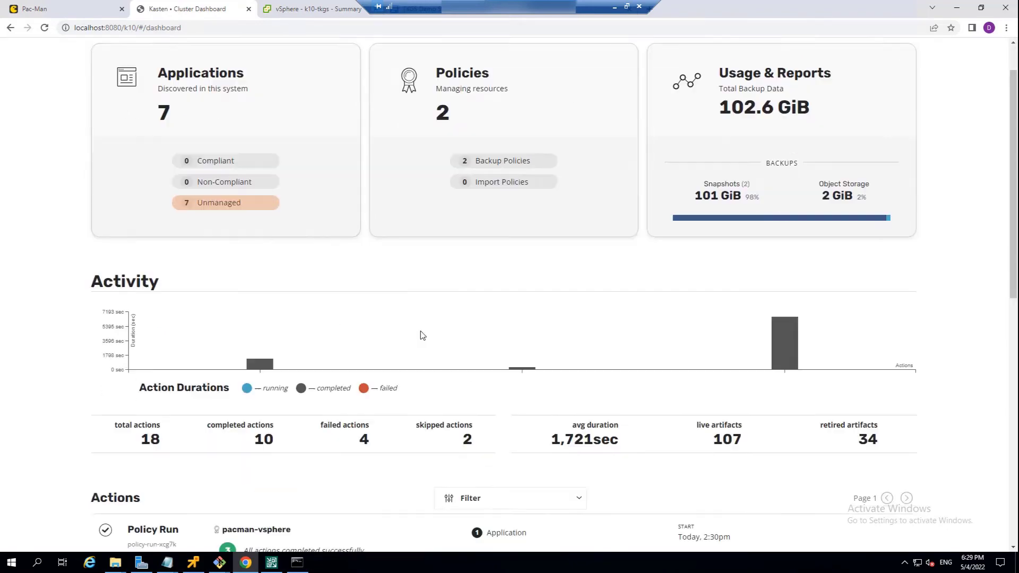
scroll(422, 335, down, 2)
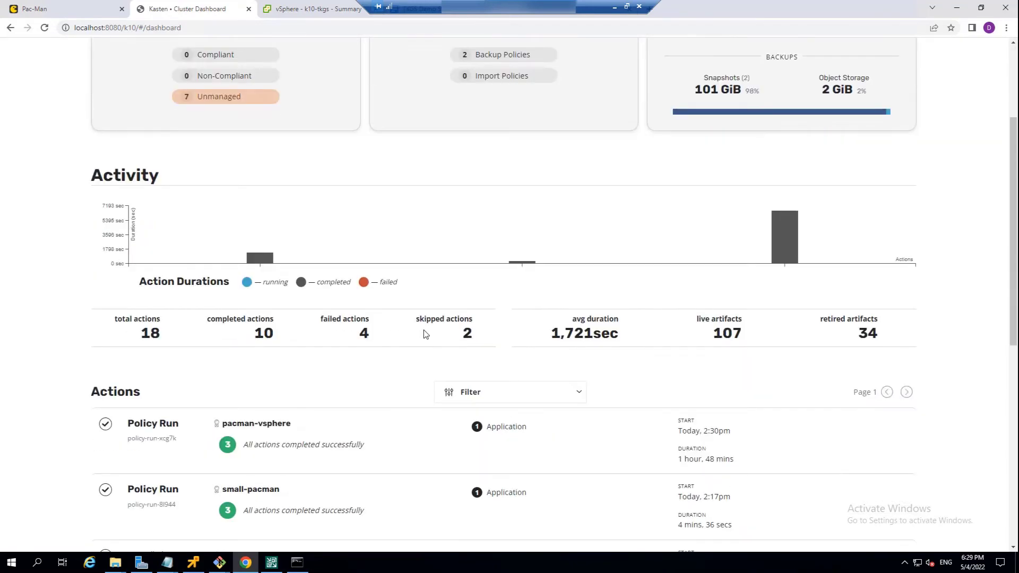
scroll(424, 333, up, 1)
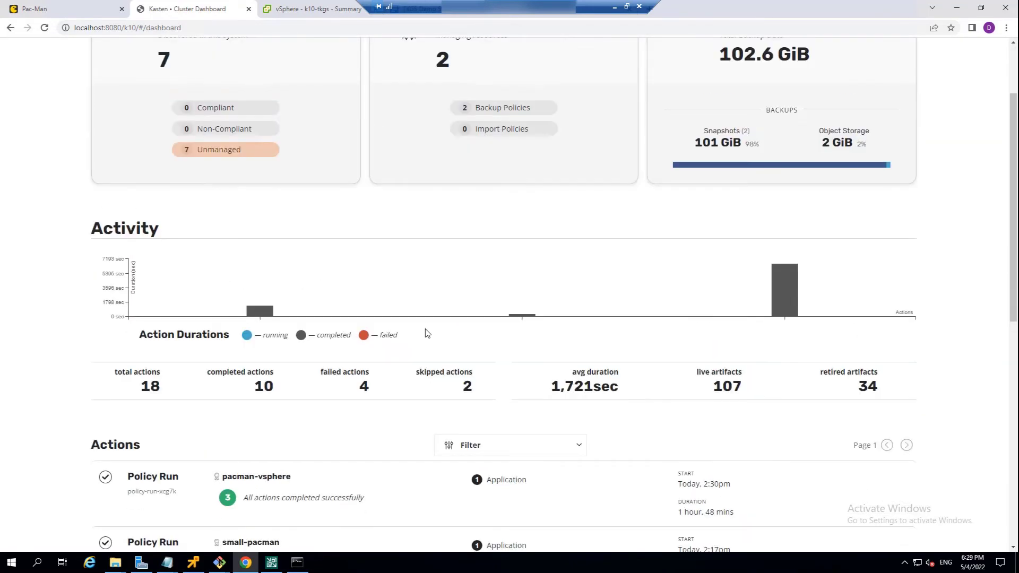
- Switch to the Pac-Man app, restart with a new game and play until it is over
click(74, 7)
click(273, 72)
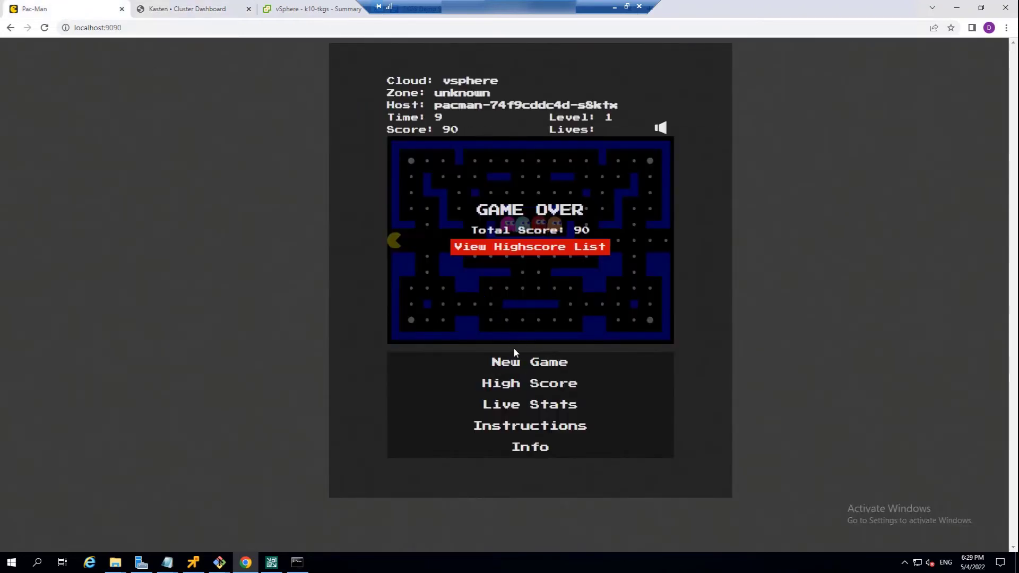
click(520, 365)
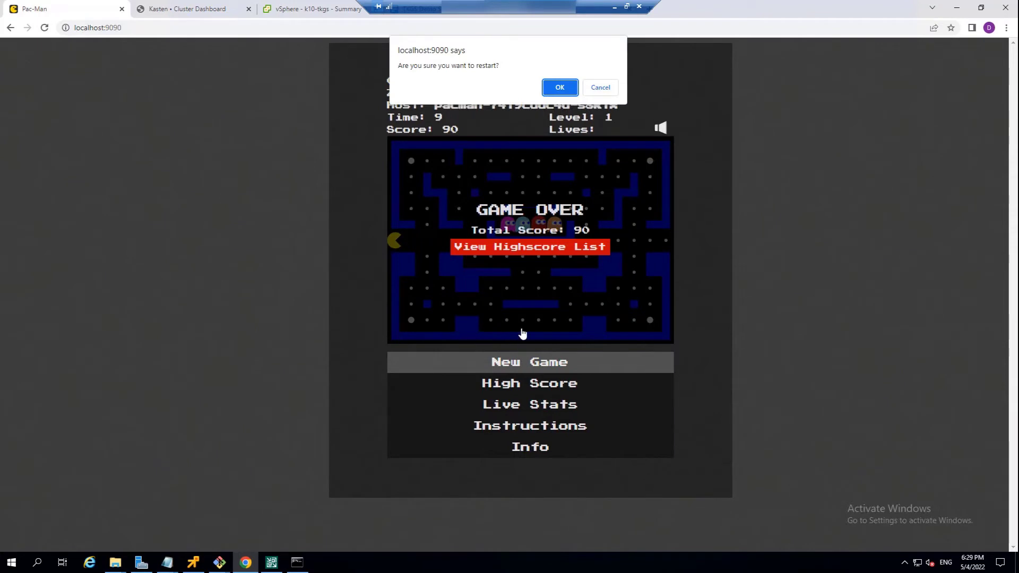
click(557, 84)
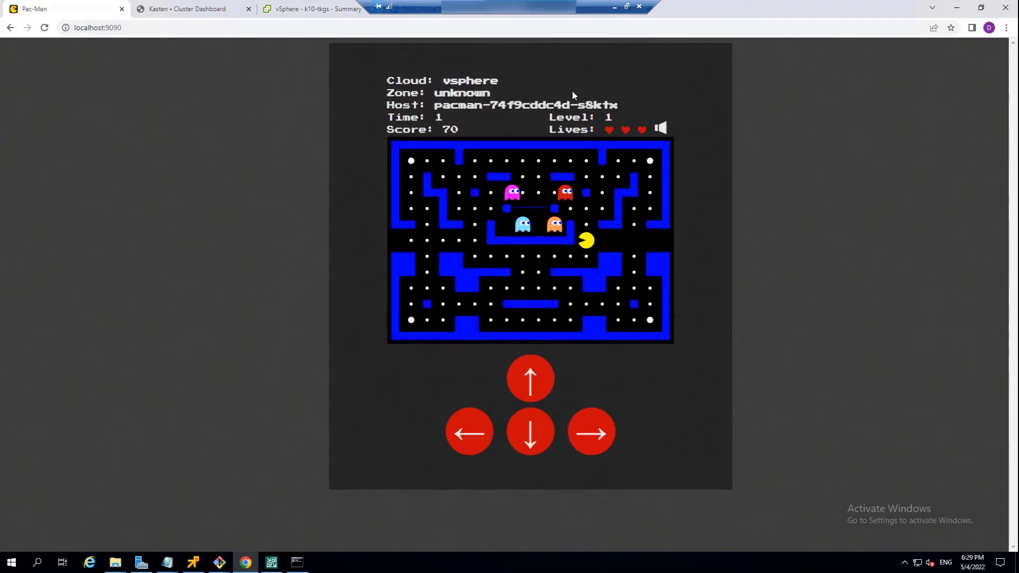
key(Up)
key(Left)
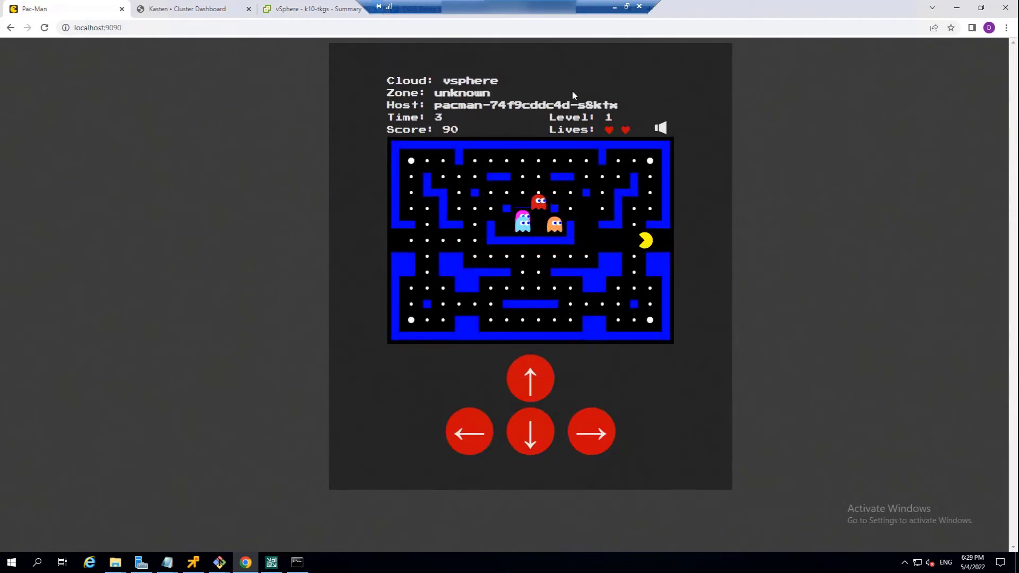
key(Right)
key(Left)
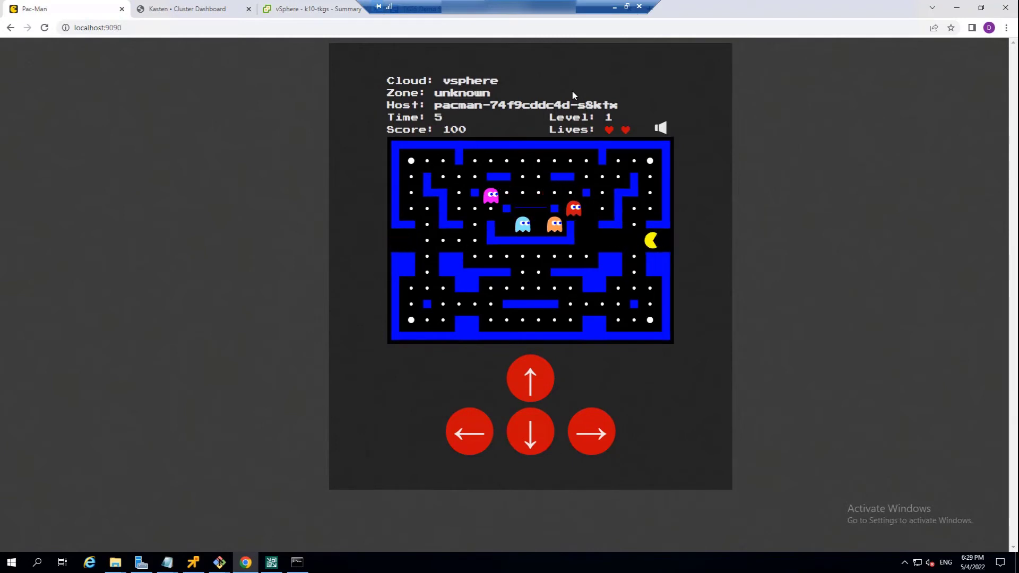
key(Right)
key(Up)
key(Left)
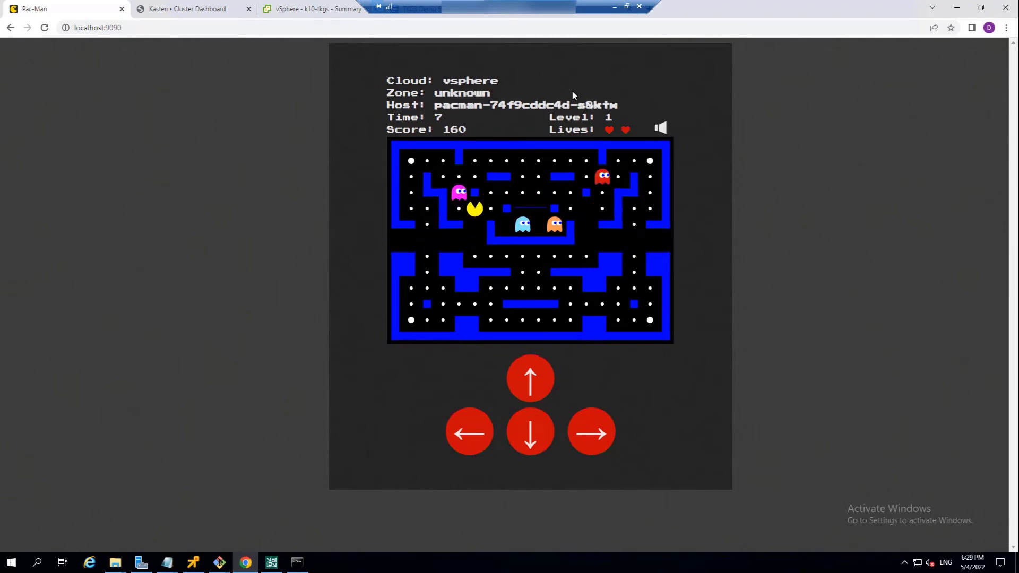
key(Up)
key(Left)
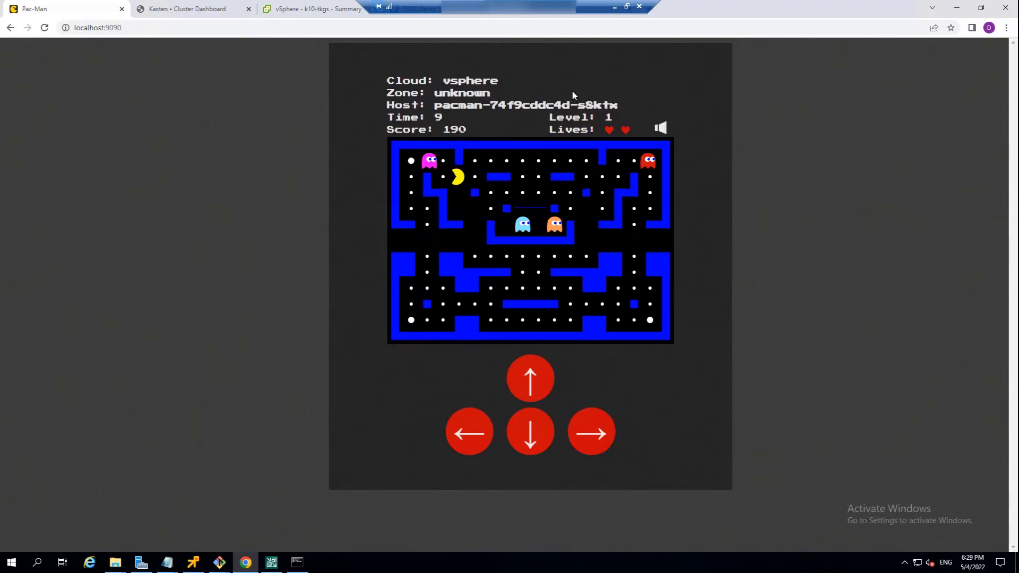
key(Down)
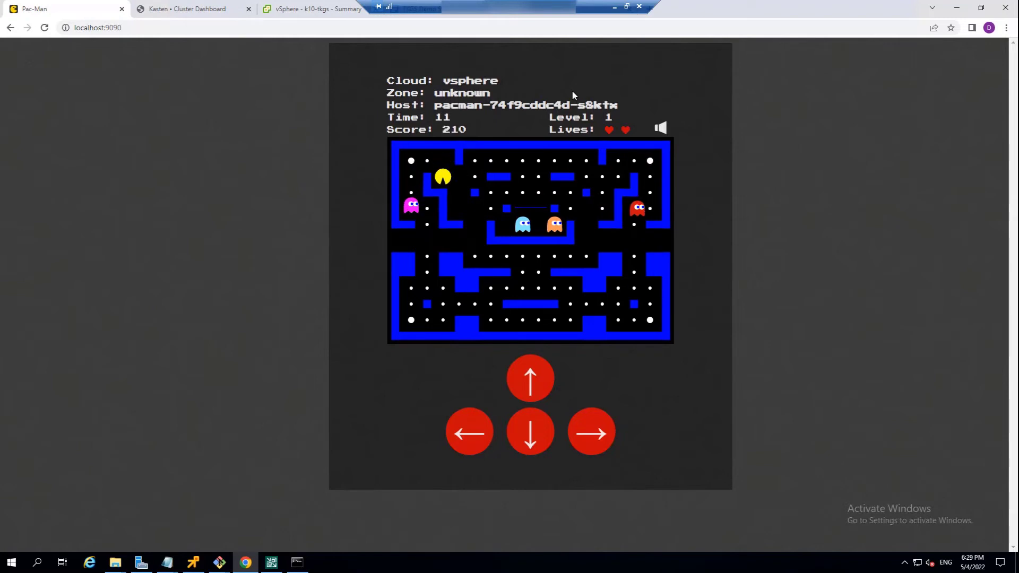
key(Right)
key(Left)
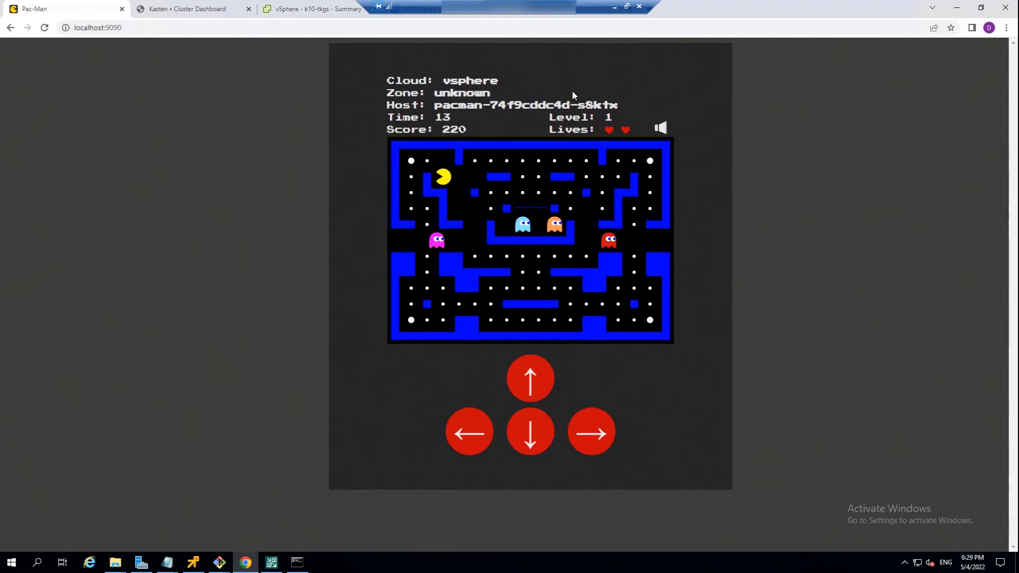
key(Down)
key(Right)
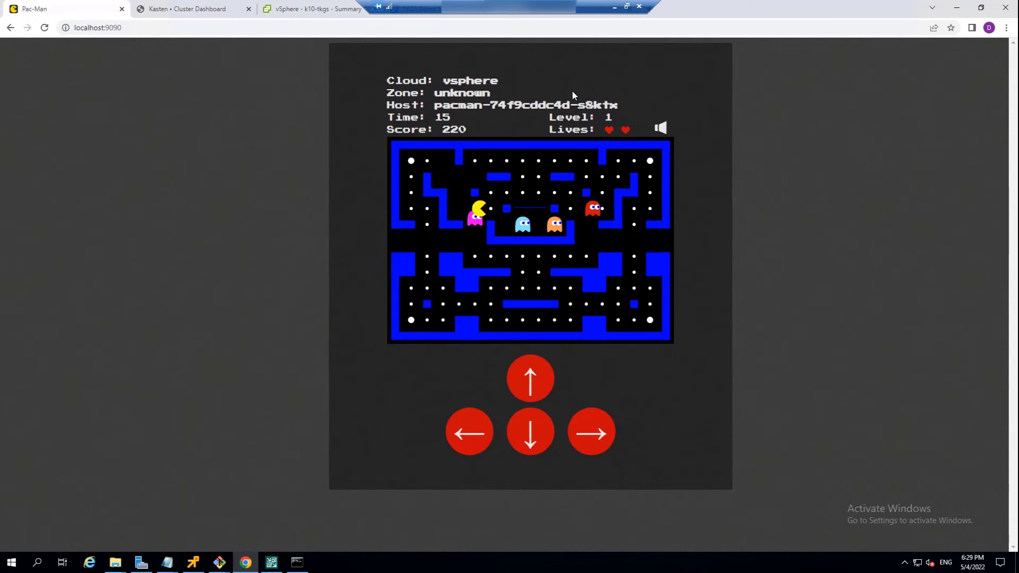
key(Up)
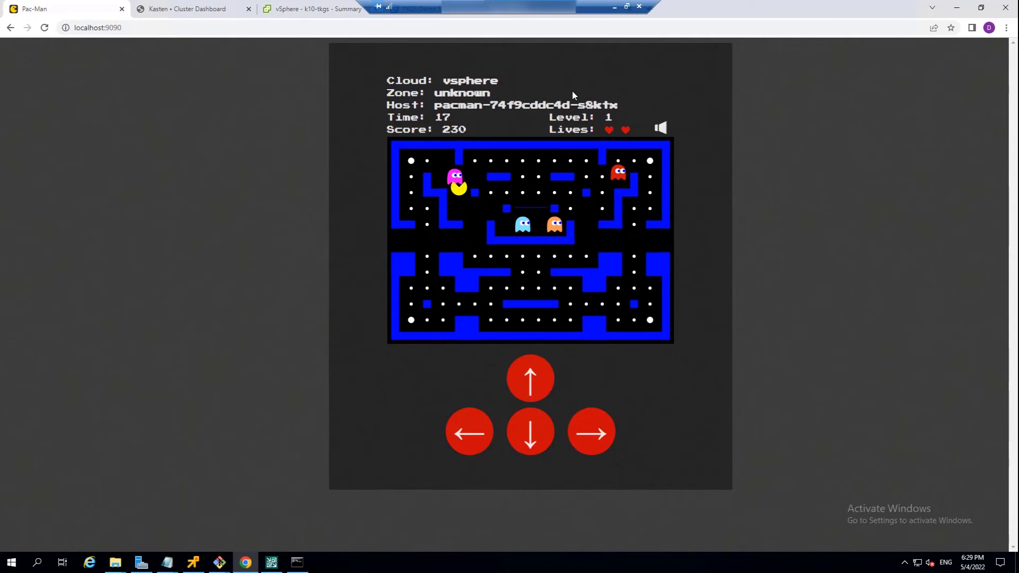
key(Left)
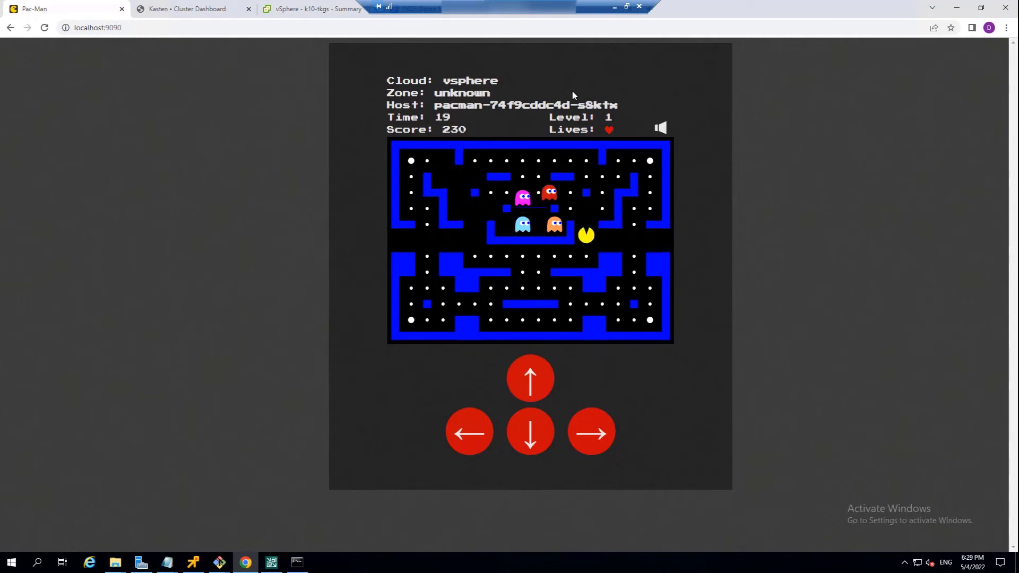
key(Up)
key(Left)
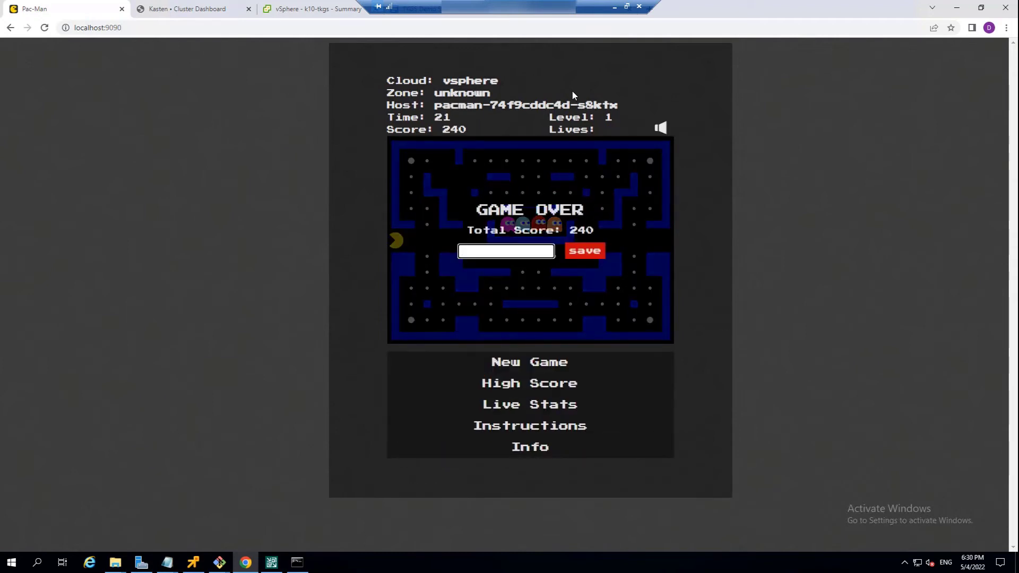
- Save the finished game's score under the name Incremental
click(508, 250)
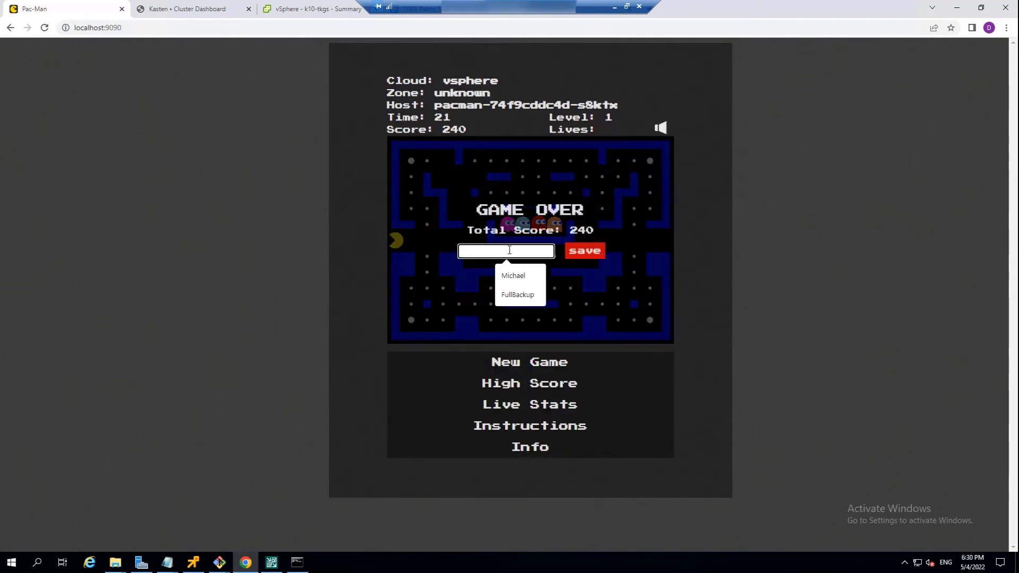
text(Inc)
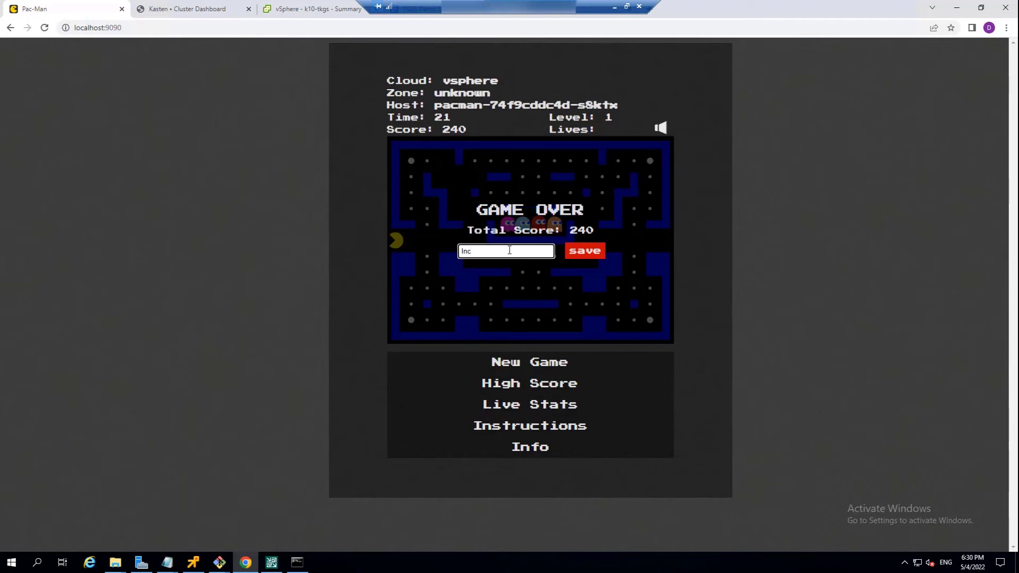
text(remental)
click(593, 256)
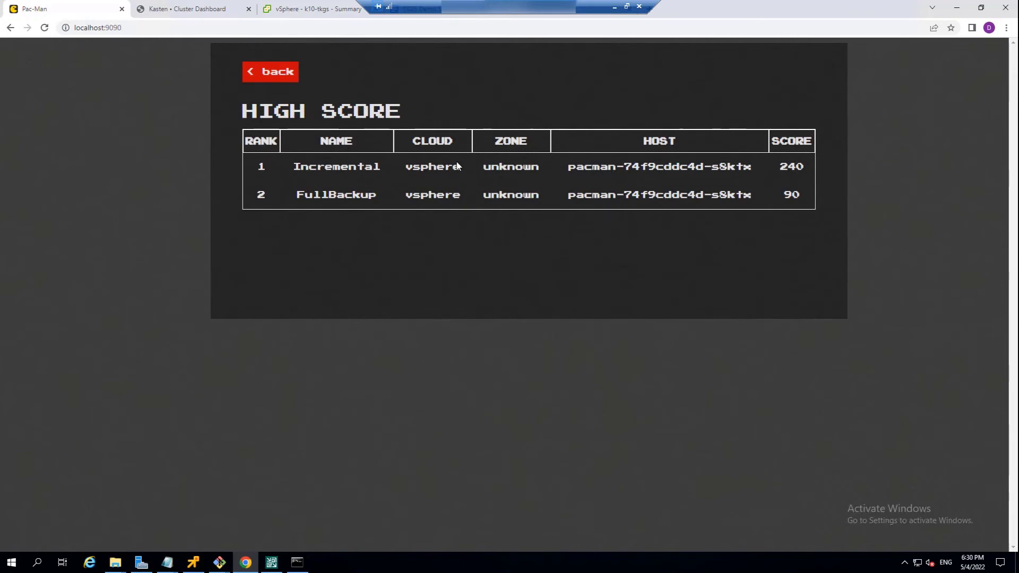
- Switch back to Kasten and run the pacman-vsphere policy once
click(201, 11)
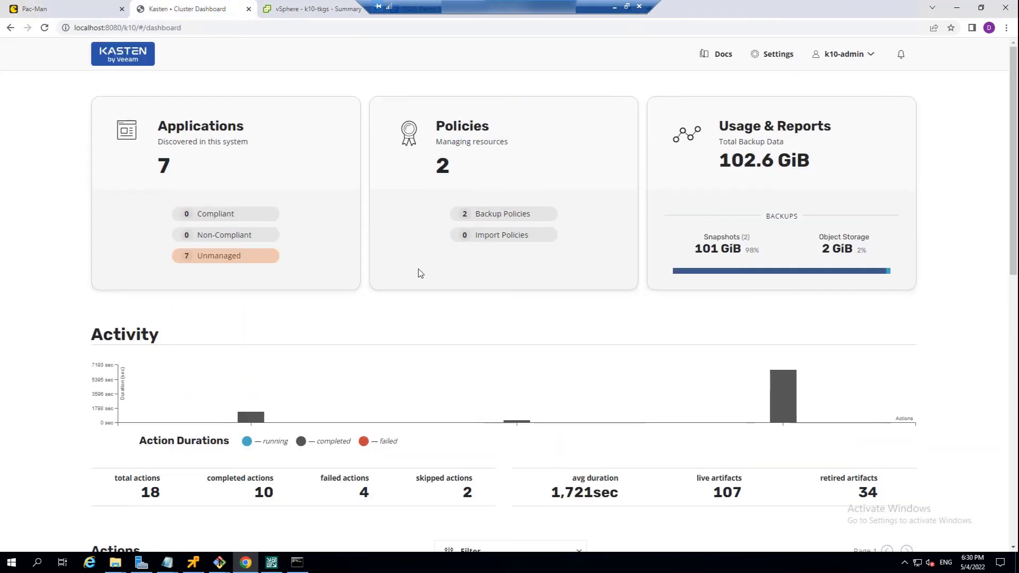
click(417, 233)
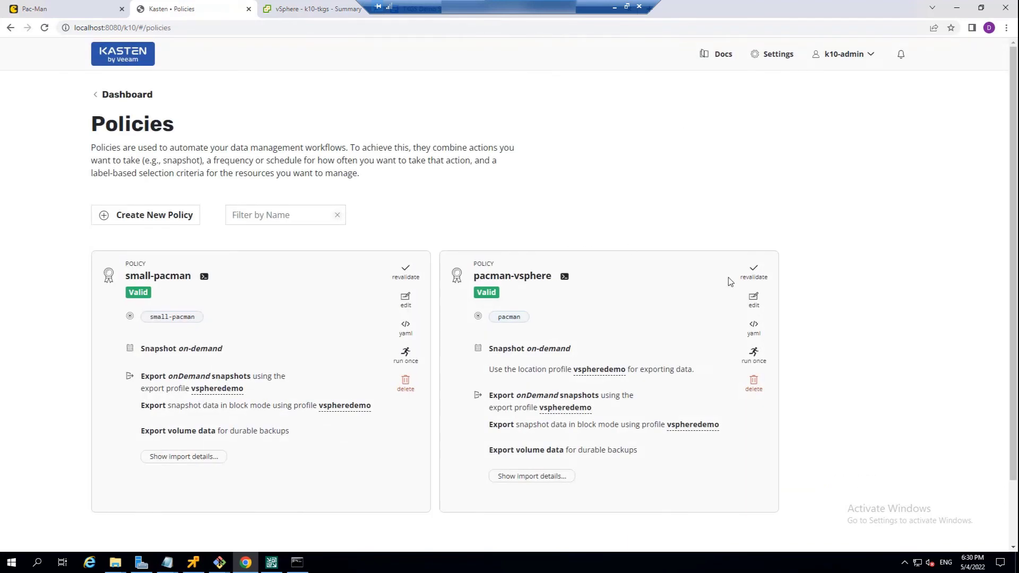
click(760, 357)
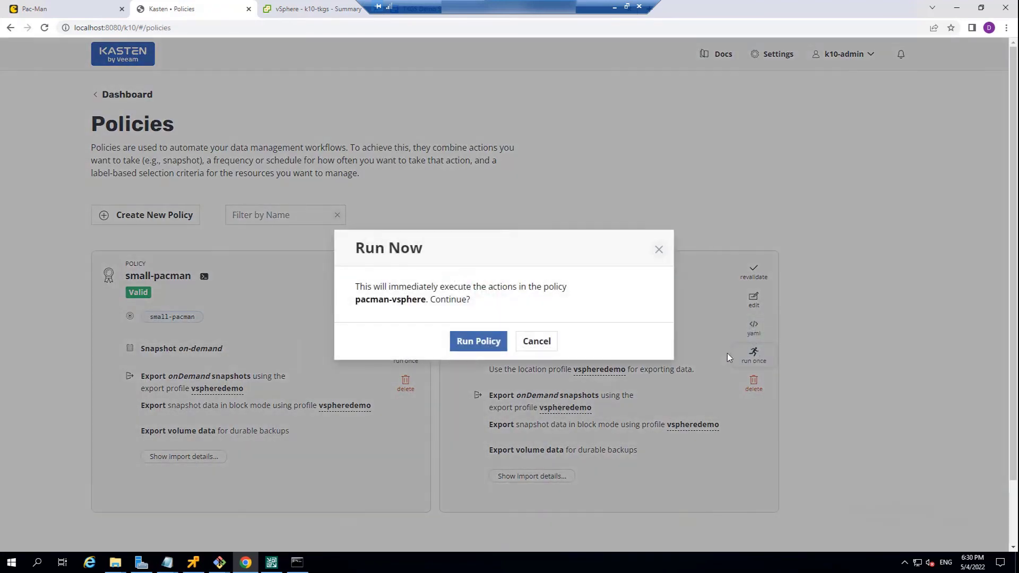
click(477, 345)
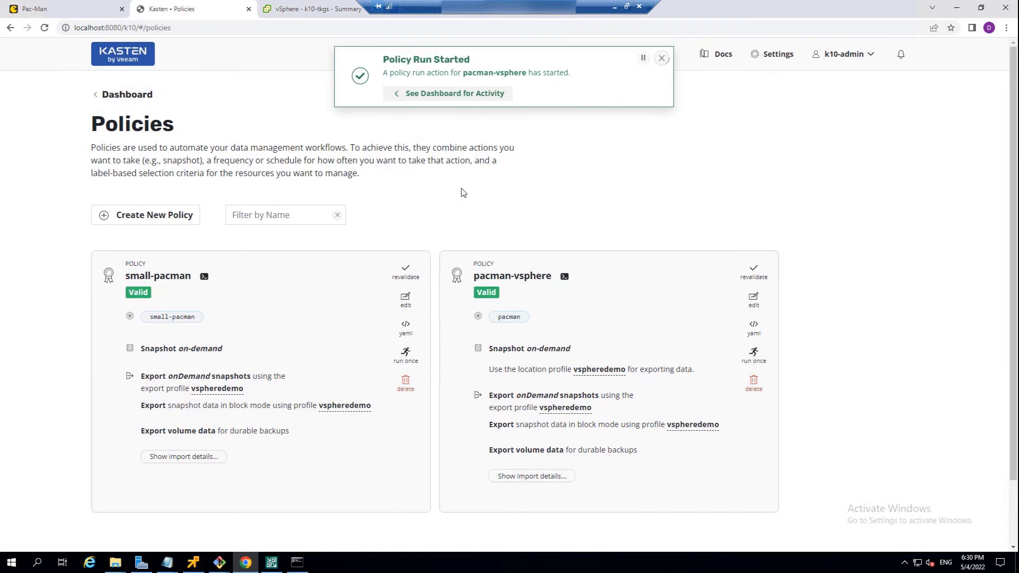
- Open the details of the newly started pacman-vsphere policy run from the dashboard's actions and check its duration once finished
click(460, 96)
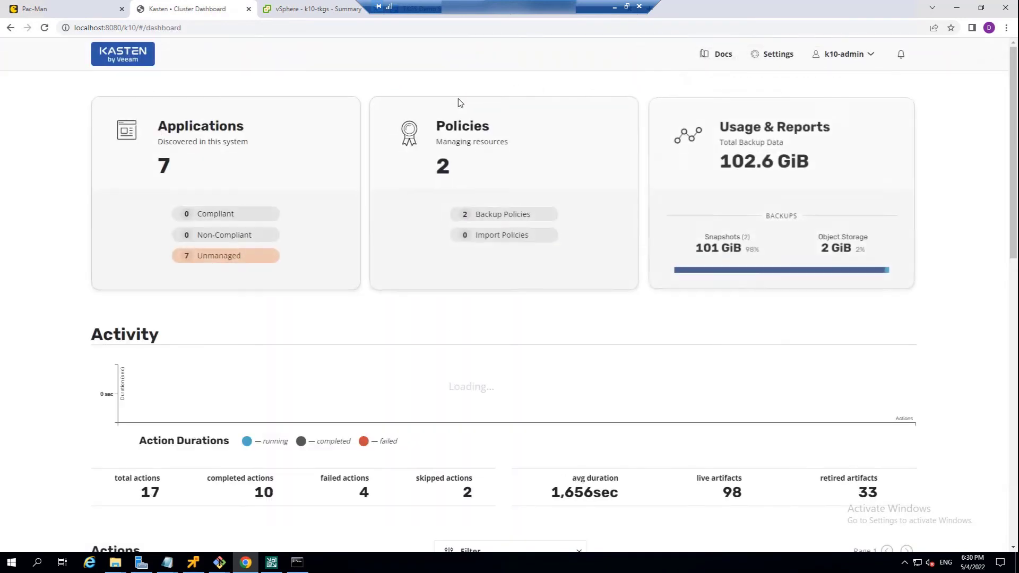
scroll(430, 400, down, 3)
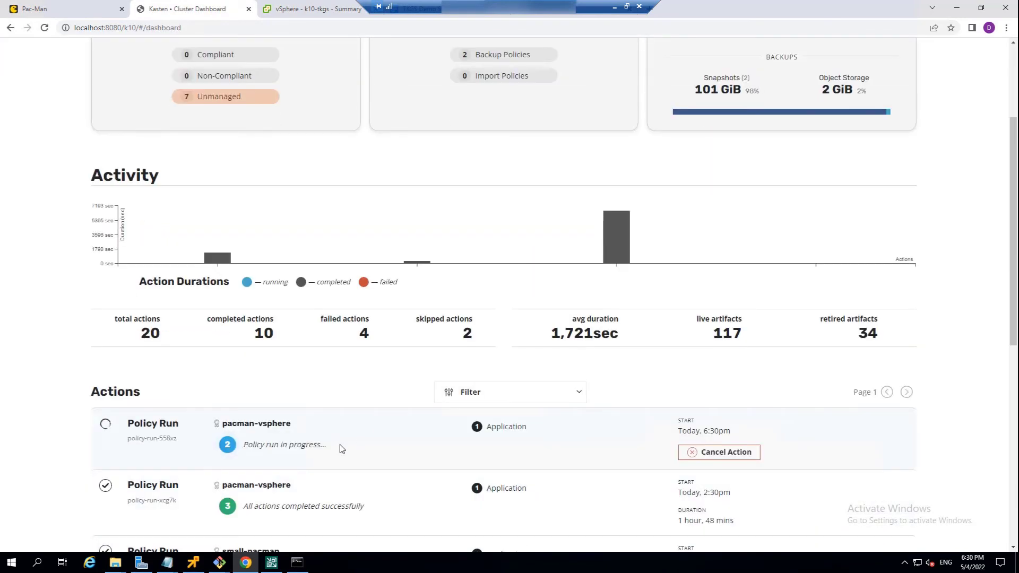
click(300, 444)
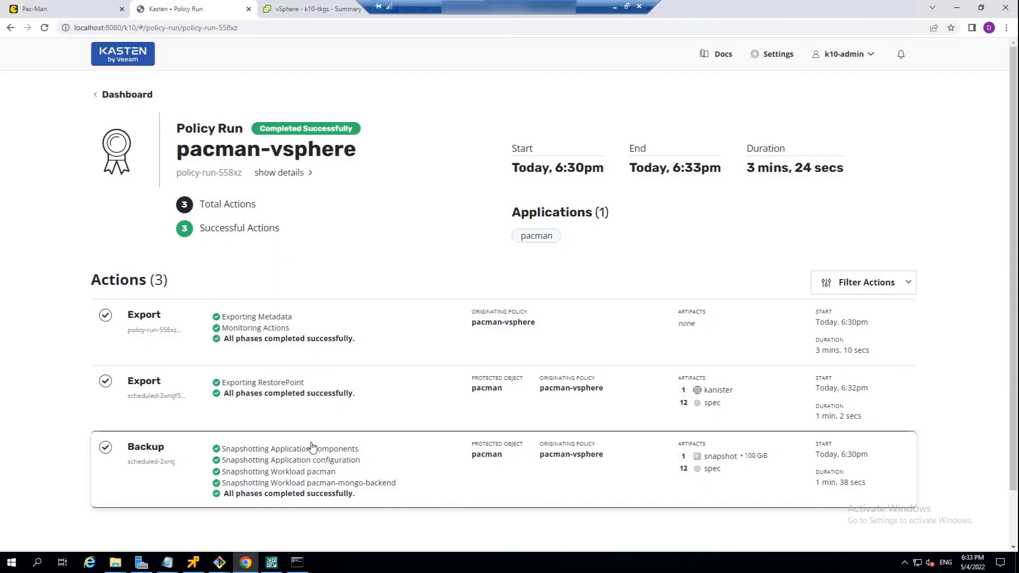
drag(746, 168, 846, 167)
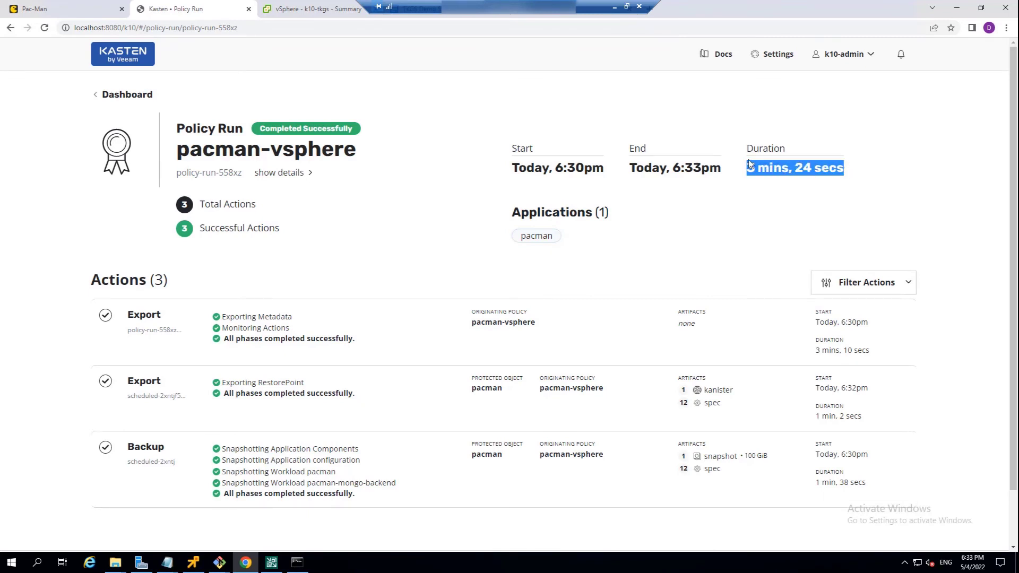
- Return to the dashboard and open Usage & Reports to examine the backup data usage and snapshot storage
click(137, 98)
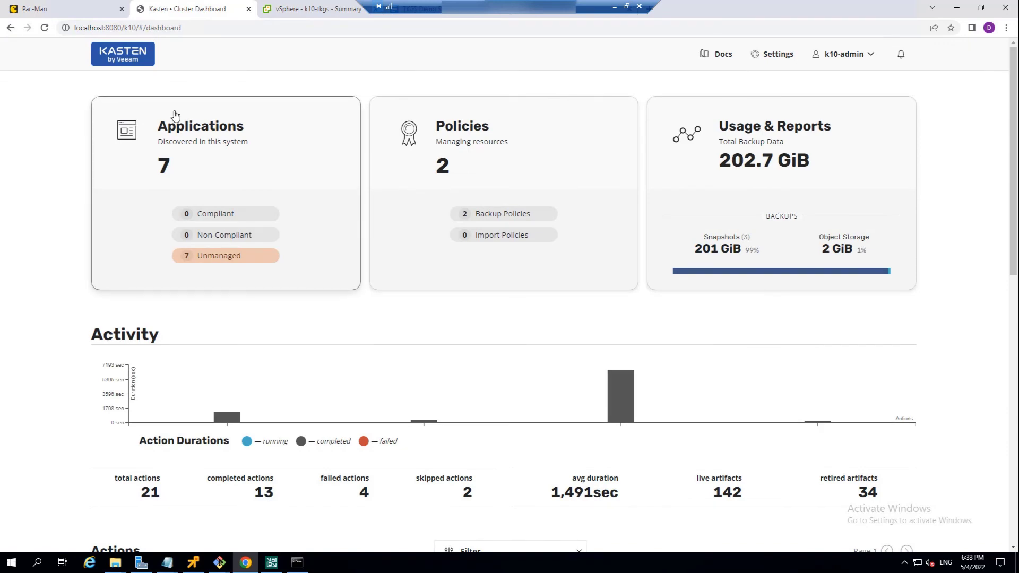
click(688, 205)
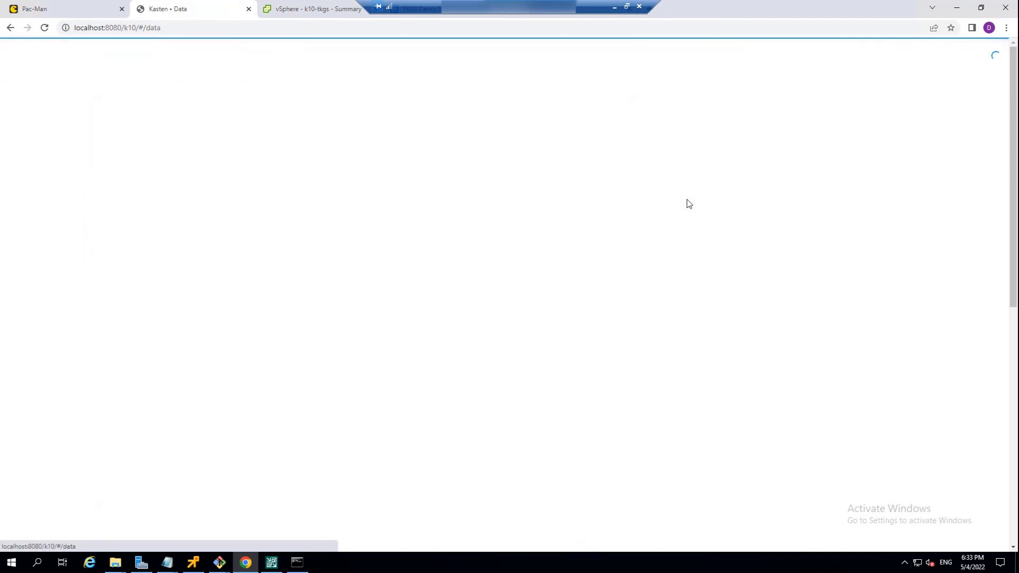
scroll(498, 263, down, 3)
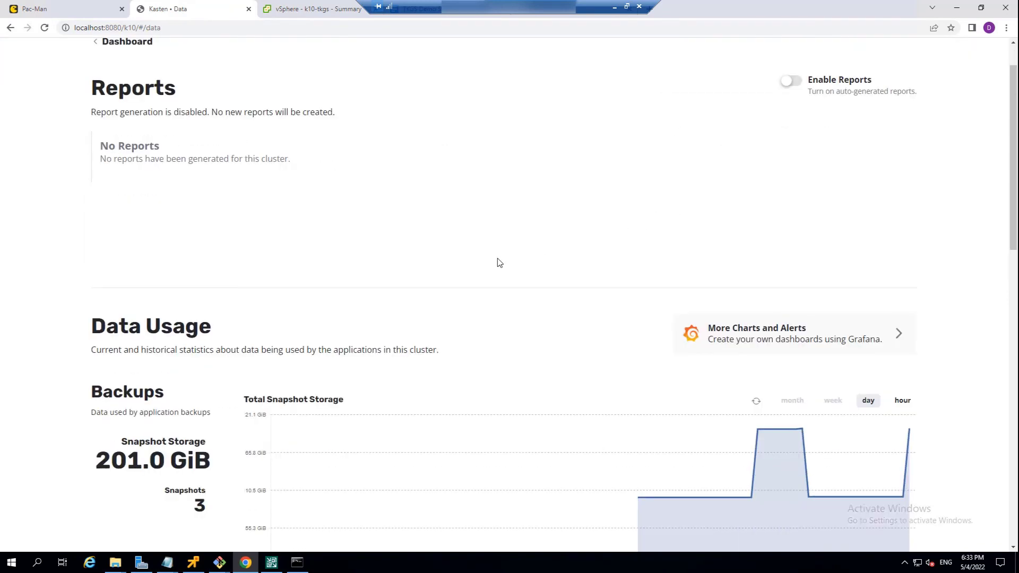
- Examine the Data Usage charts for snapshot storage, object storage, object storage by application and live storage
scroll(488, 270, down, 3)
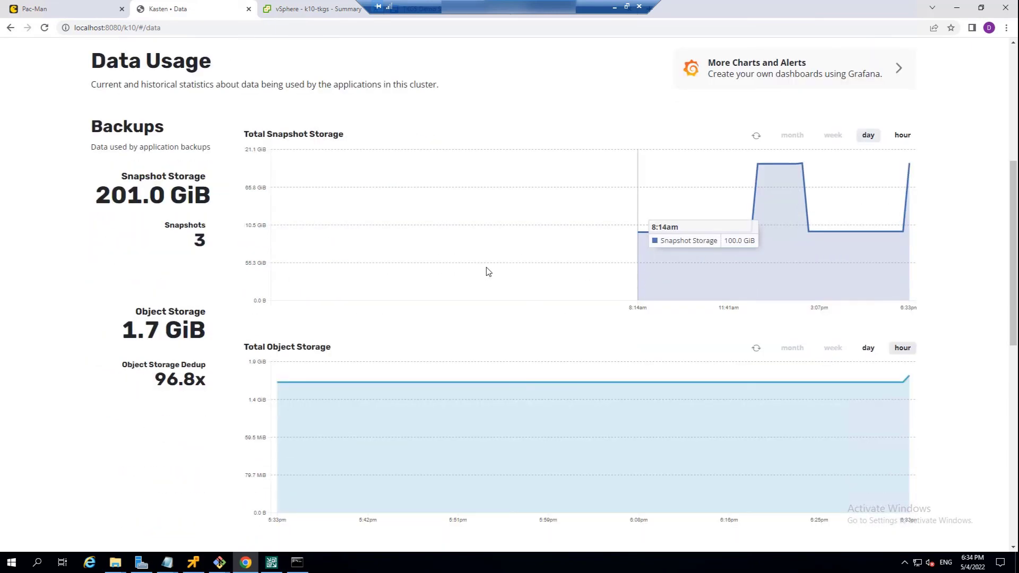
scroll(487, 270, down, 1)
scroll(499, 268, down, 1)
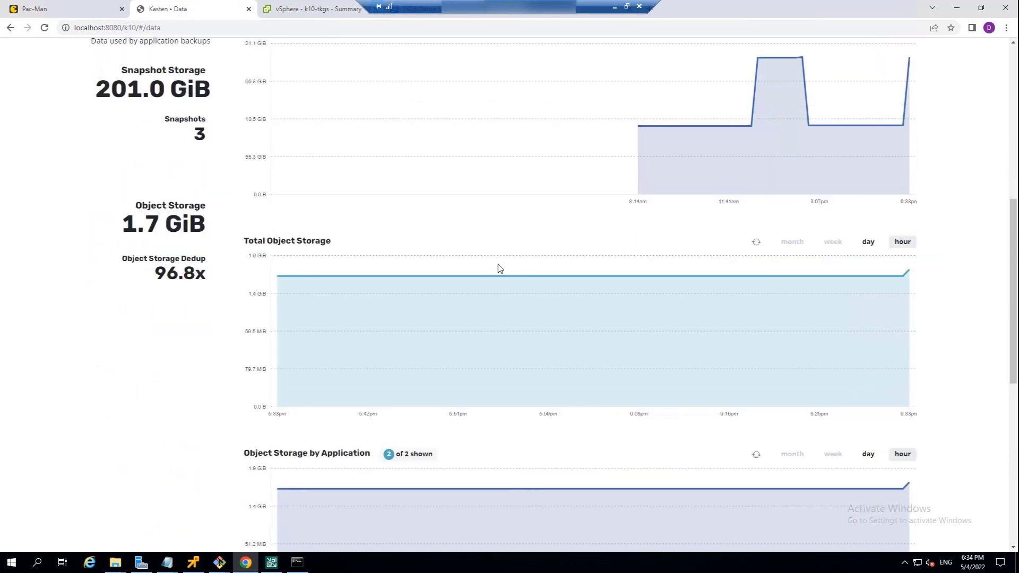
scroll(499, 268, up, 1)
scroll(499, 268, down, 6)
scroll(498, 268, down, 3)
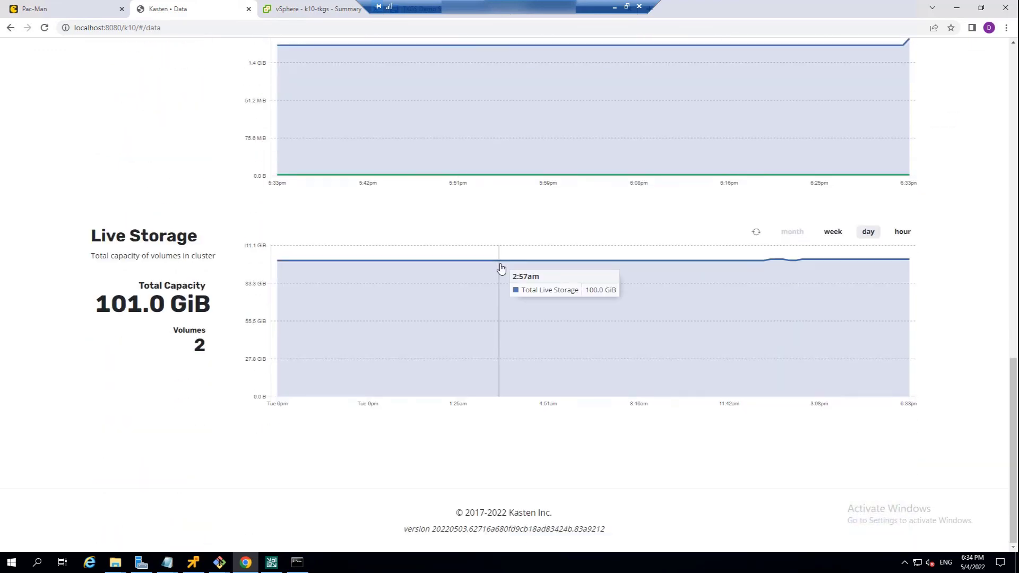
scroll(500, 265, up, 15)
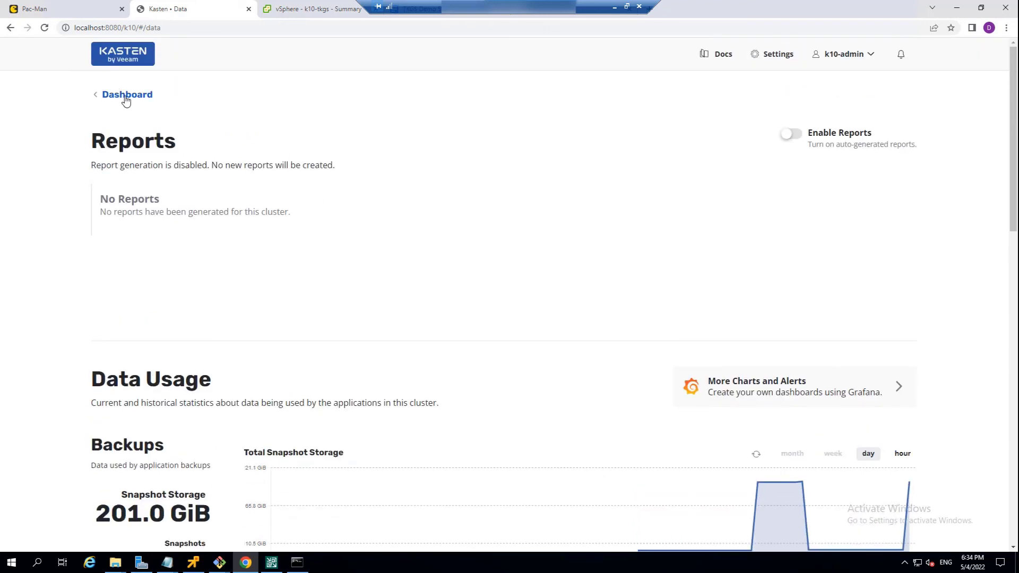
- Return to the dashboard and compare the durations of the latest policy run and the earlier long run in the Activity chart
click(125, 98)
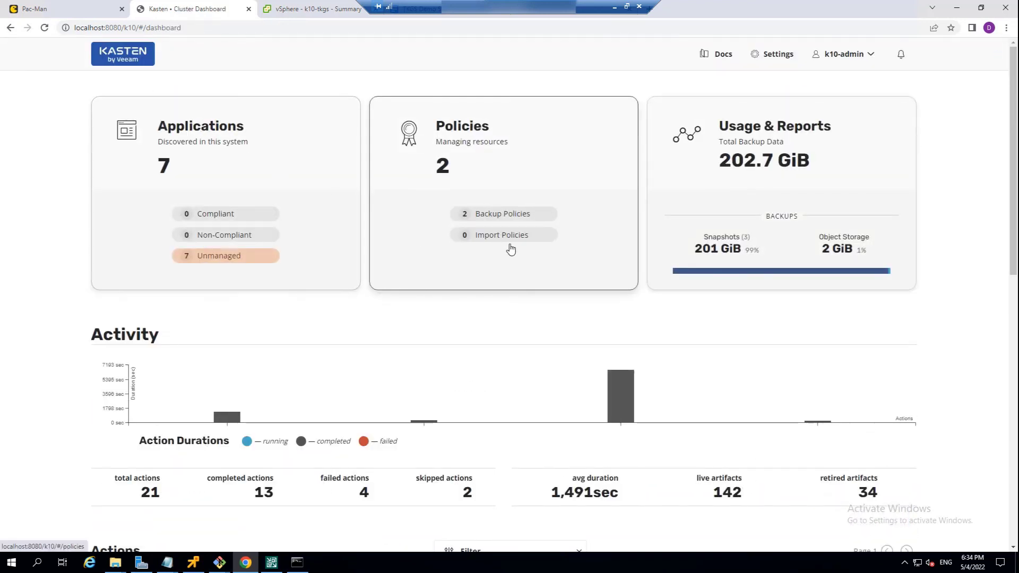
mouse_move(821, 422)
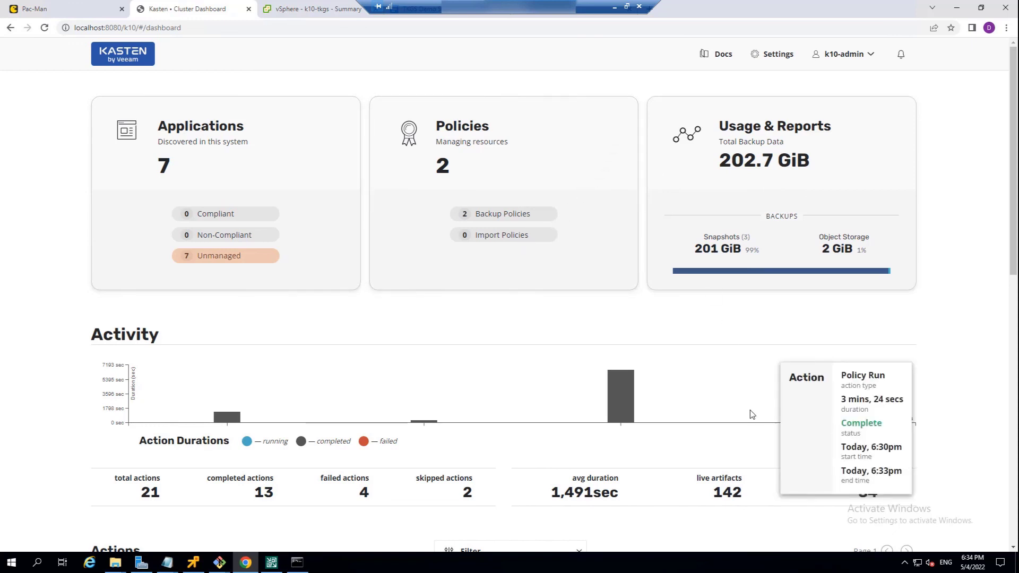
mouse_move(616, 406)
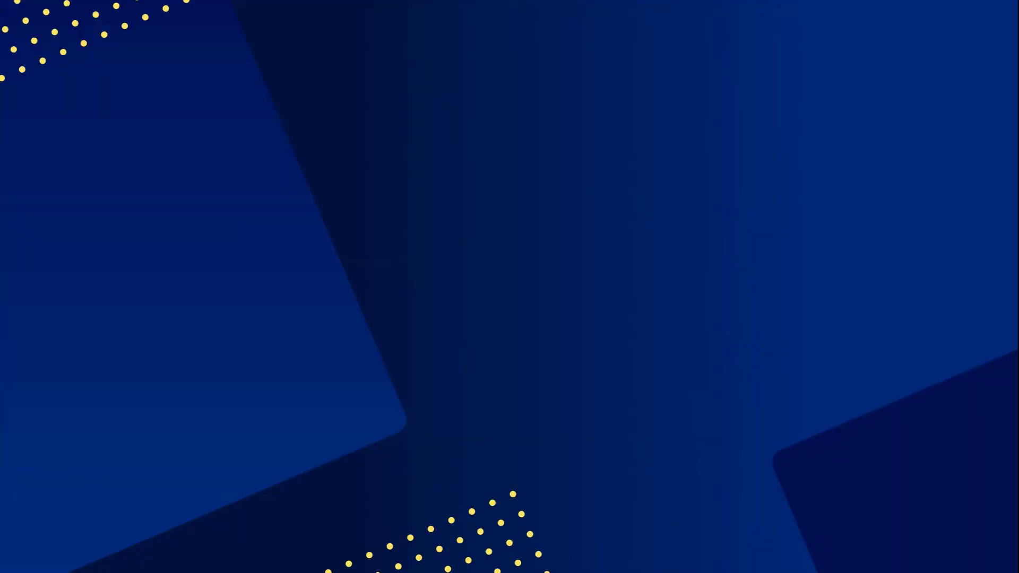